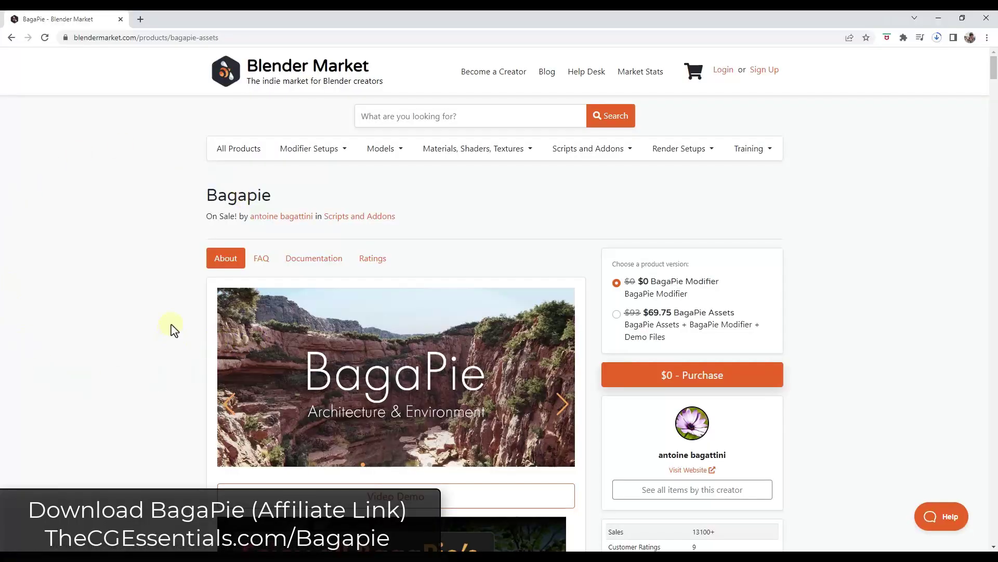
Step: Scroll the BagaPie product page past the feature GIFs to the BagaPie's Tools Scattering section
scroll(231, 303, down, 3)
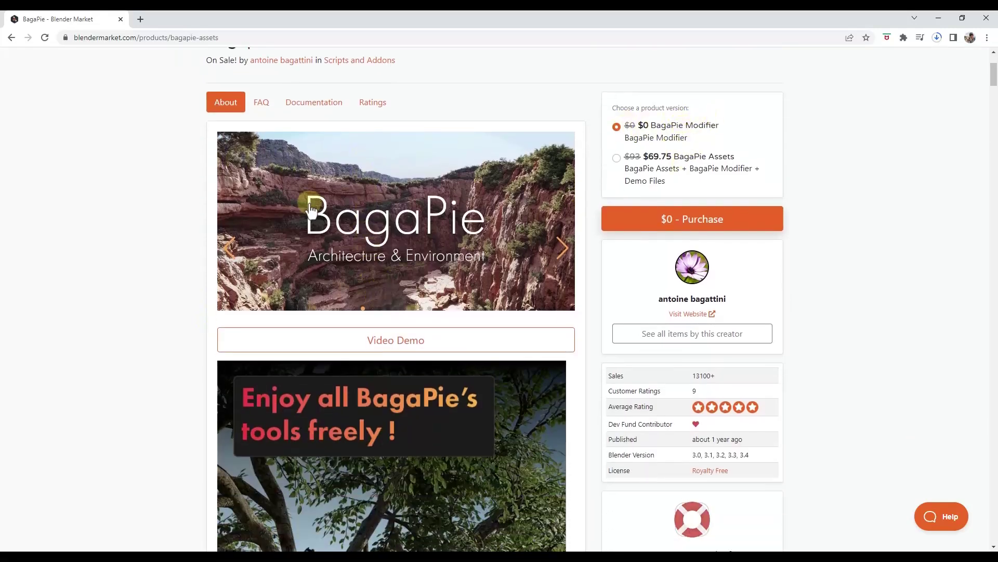
scroll(132, 247, down, 15)
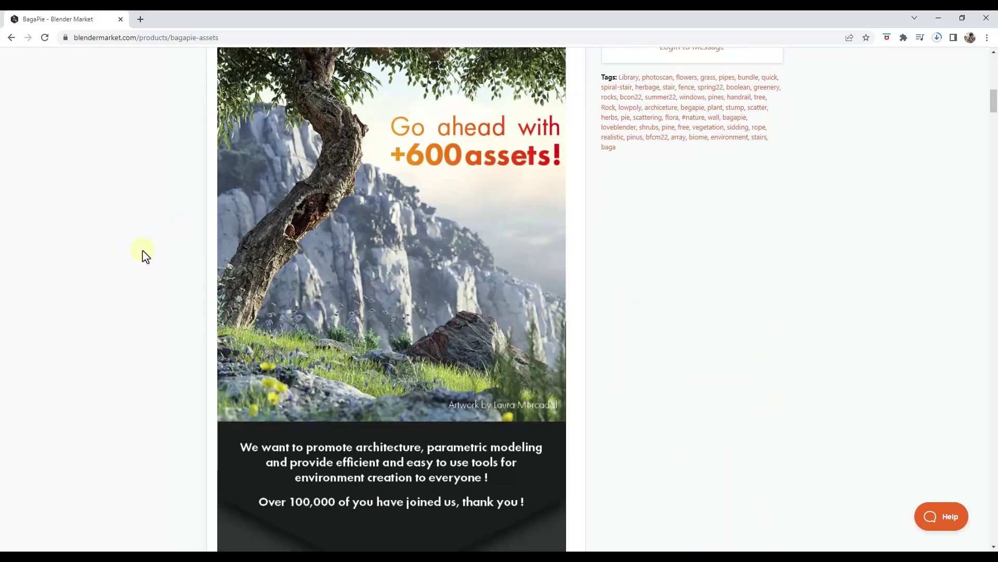
scroll(146, 255, down, 10)
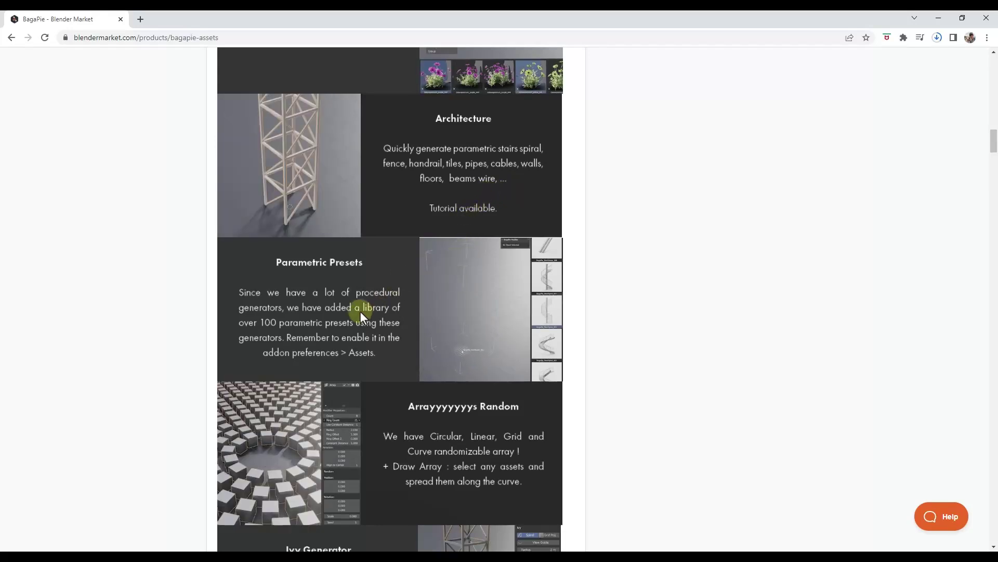
scroll(367, 306, down, 2)
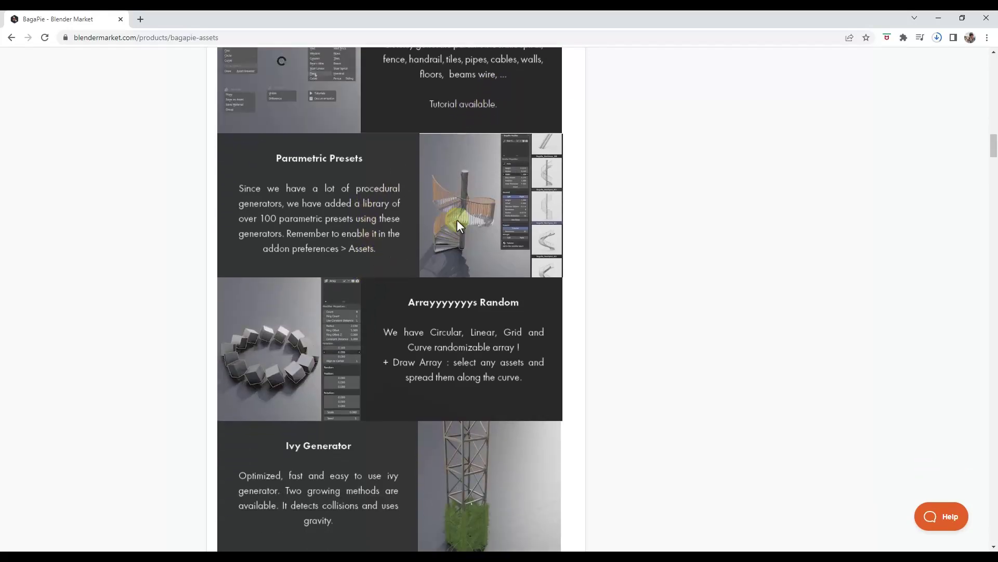
scroll(462, 216, down, 3)
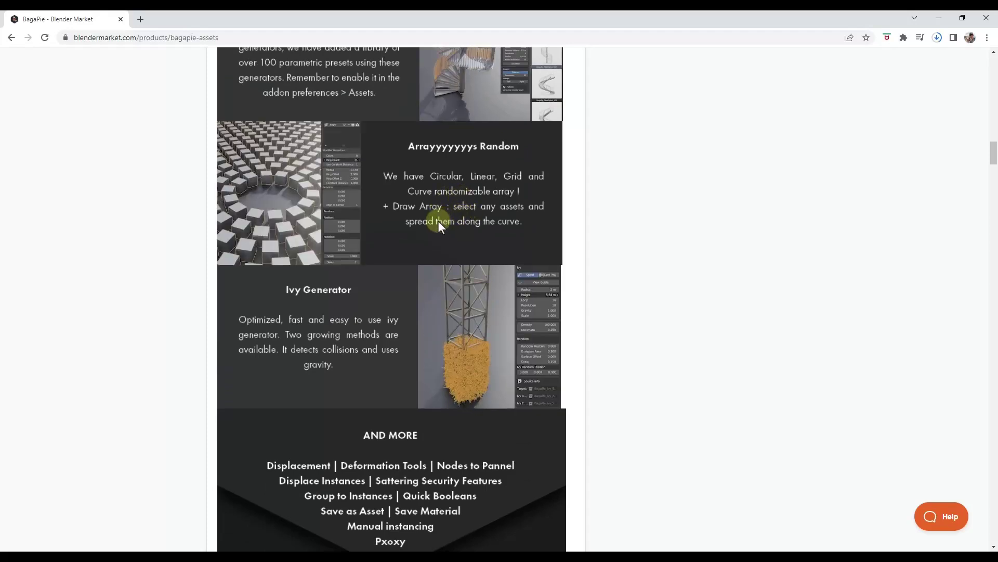
scroll(406, 225, down, 3)
scroll(372, 230, down, 3)
scroll(382, 227, up, 10)
scroll(456, 242, up, 12)
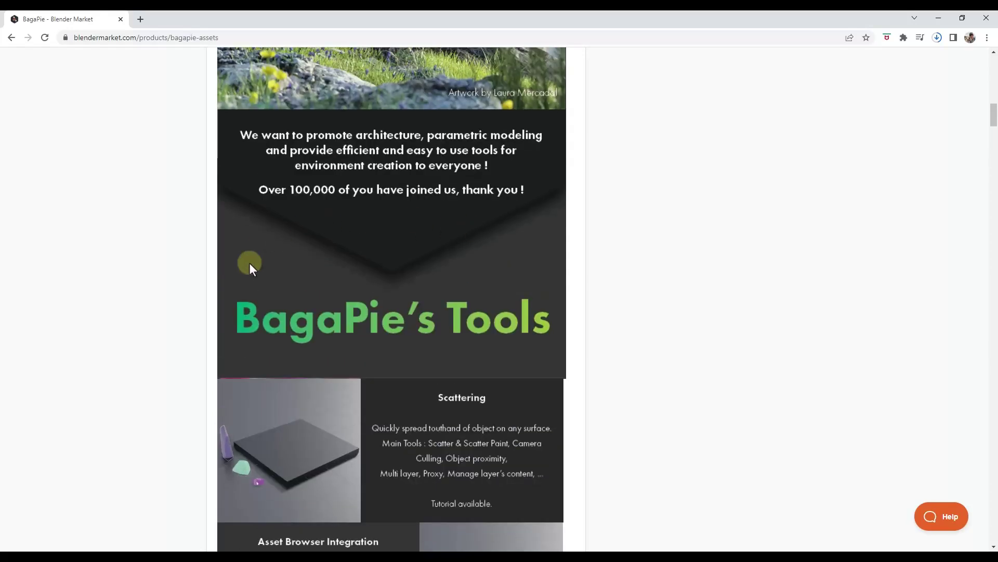
Step: Scroll through the assets library and GeoScatter Biomes down to the 'What you need to know' section
scroll(473, 202, down, 20)
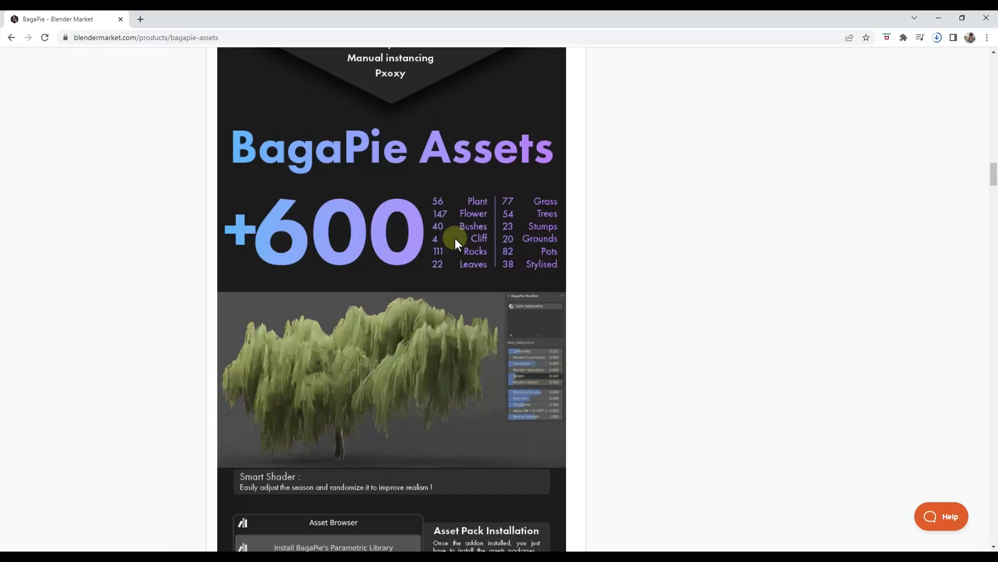
scroll(457, 235, down, 9)
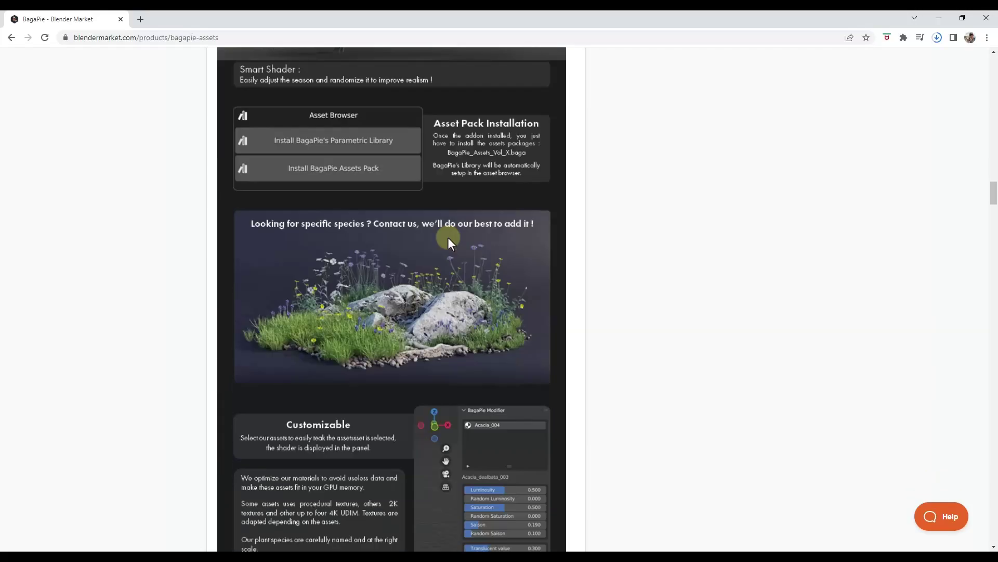
scroll(450, 243, down, 20)
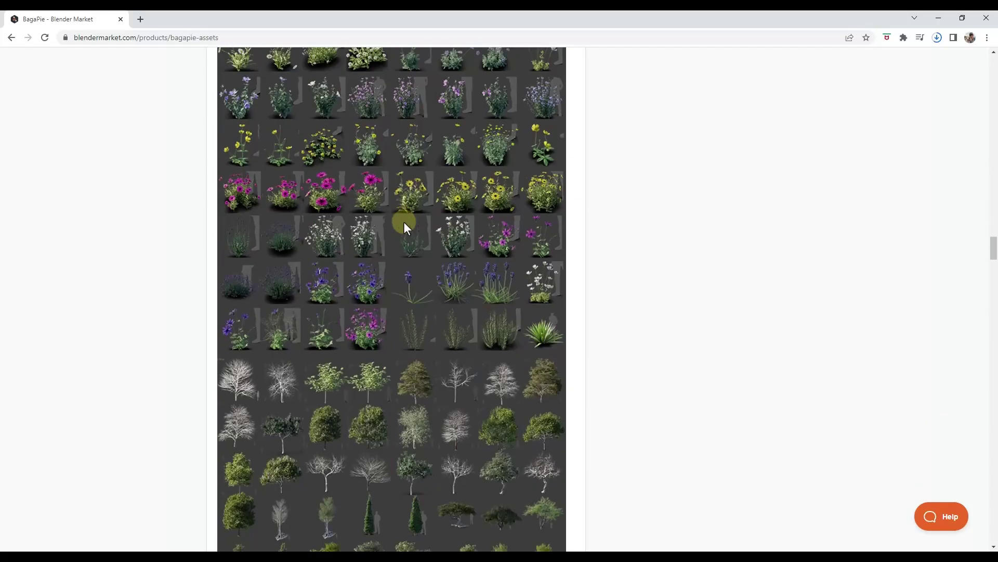
scroll(405, 219, down, 20)
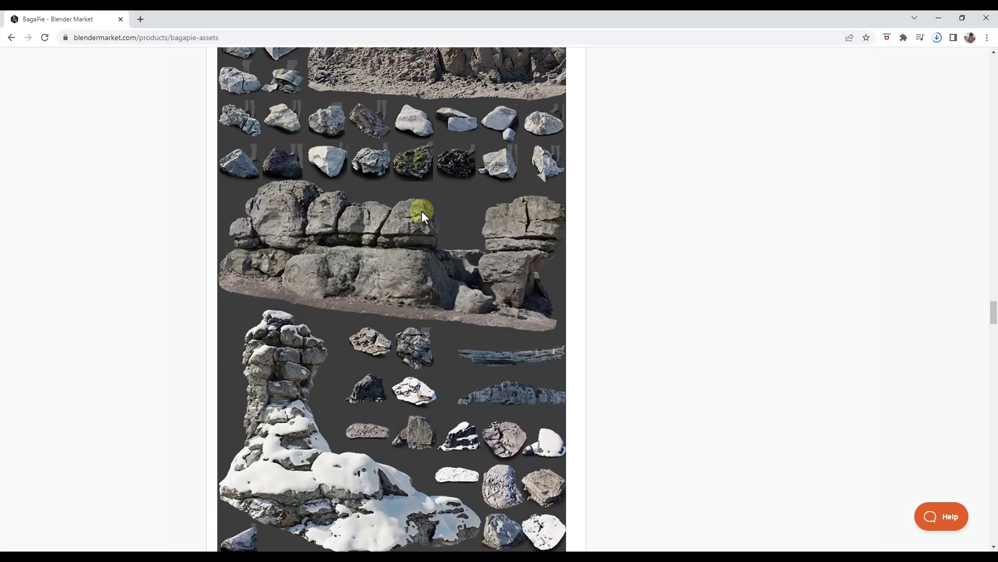
scroll(306, 236, down, 5)
scroll(374, 281, down, 5)
scroll(389, 273, down, 10)
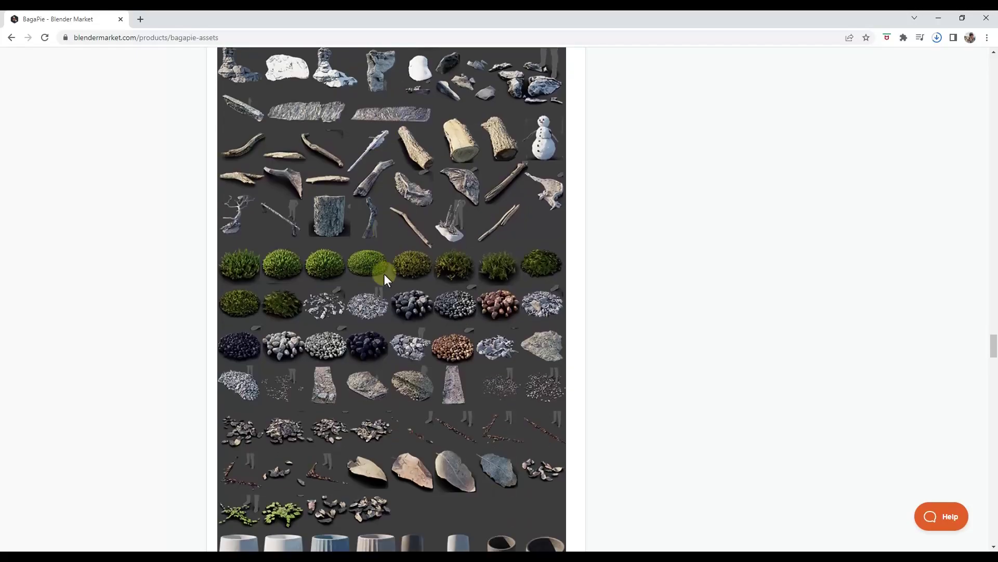
scroll(328, 244, down, 20)
scroll(341, 227, down, 1)
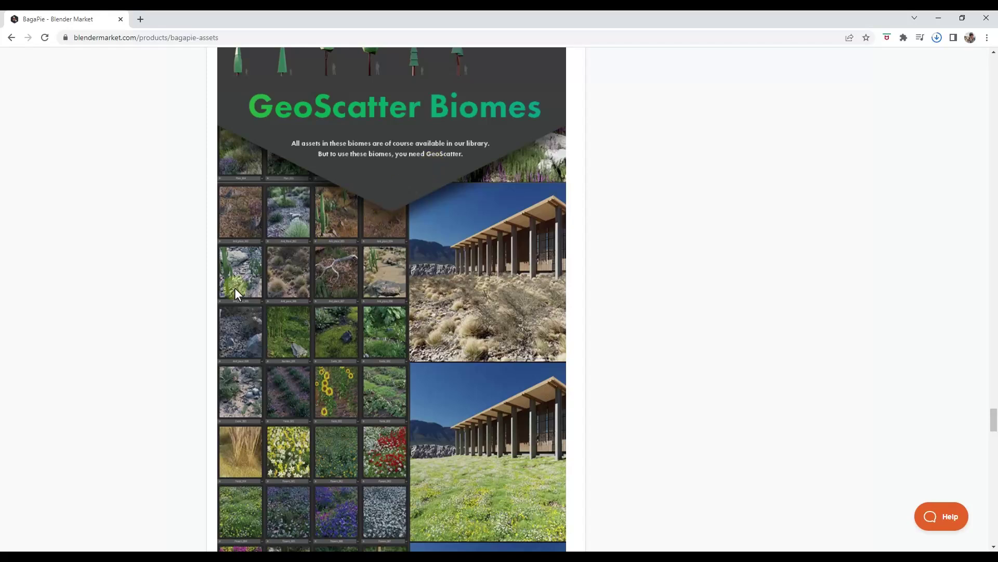
scroll(312, 270, down, 15)
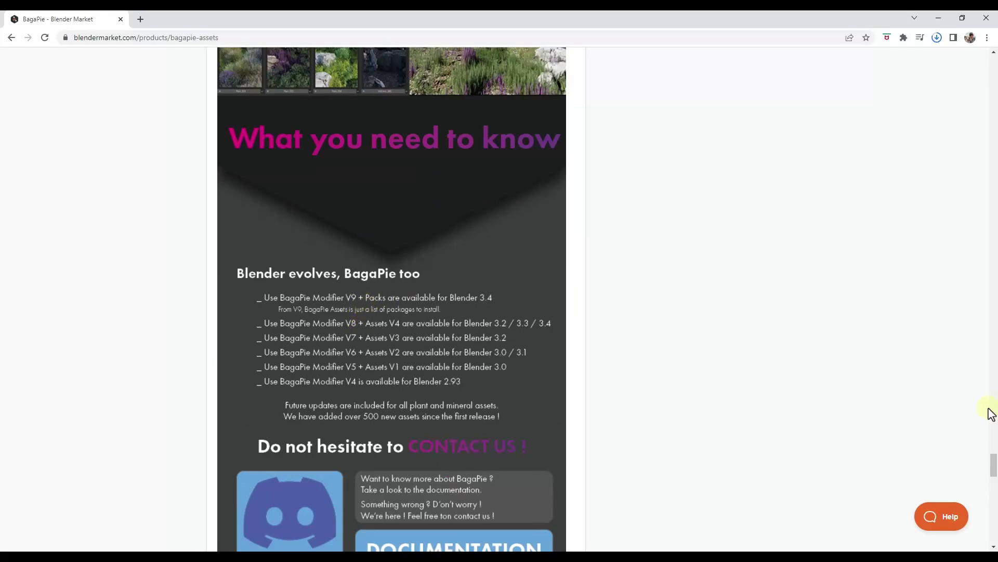
drag(995, 471, 995, 62)
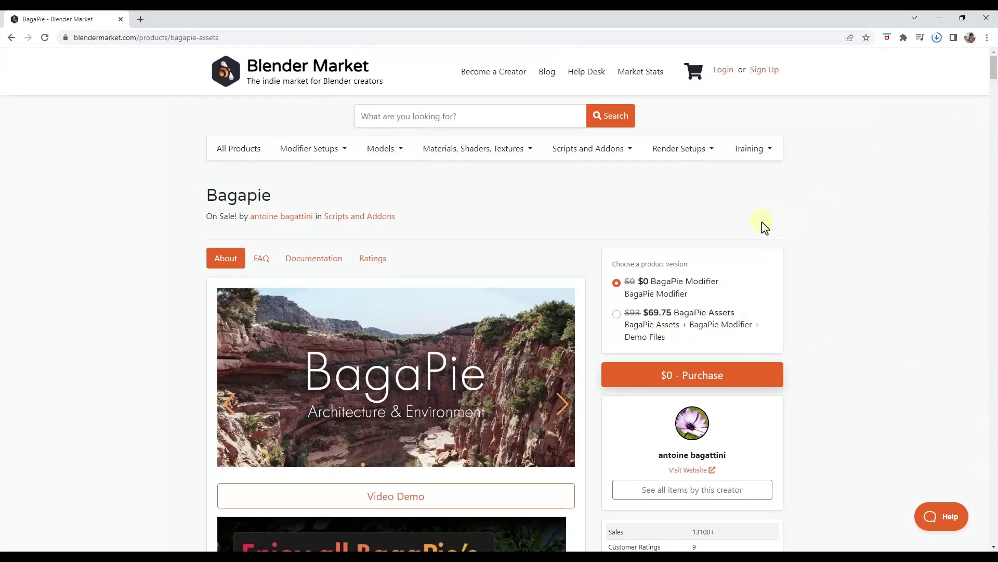
scroll(739, 224, down, 3)
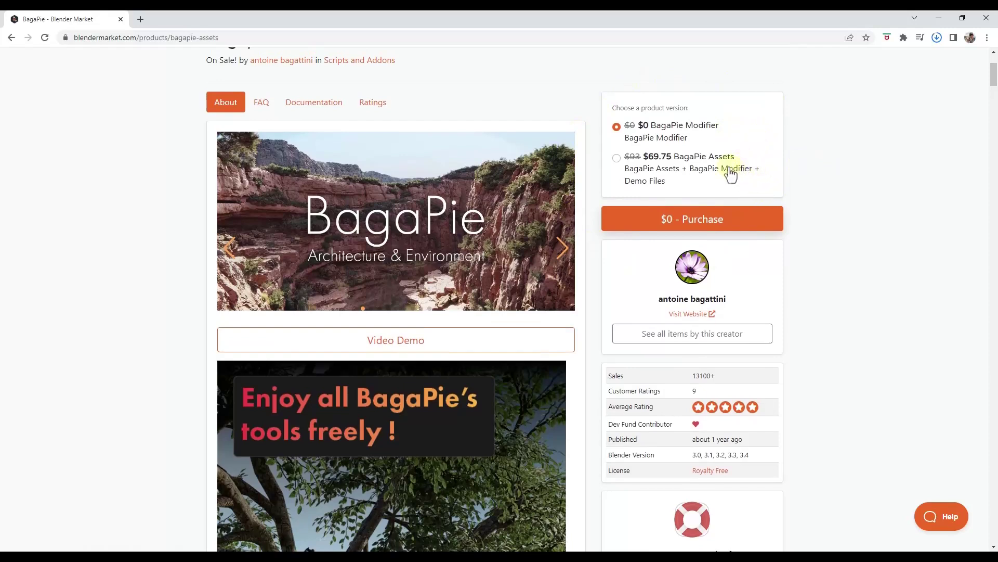
scroll(632, 178, up, 1)
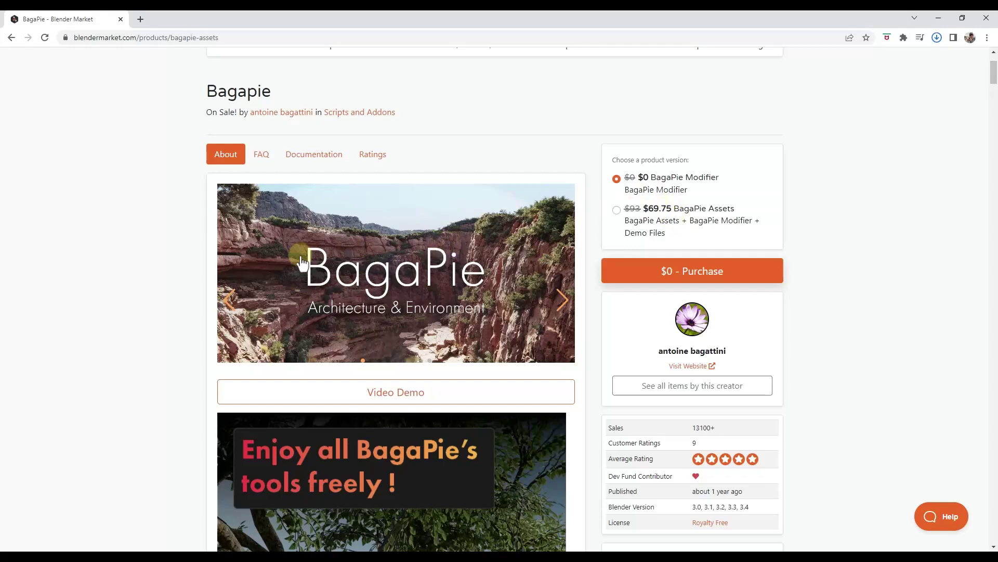
scroll(229, 266, up, 2)
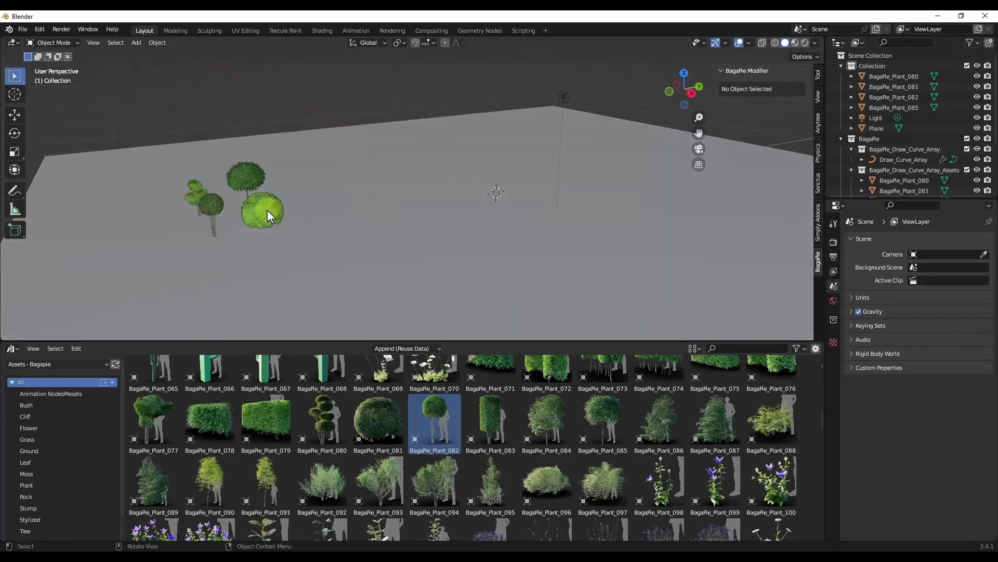
Step: Select the round bush BagaPie_Plant_081, then add plants 085, 080 and 082 to the selection
click(249, 192)
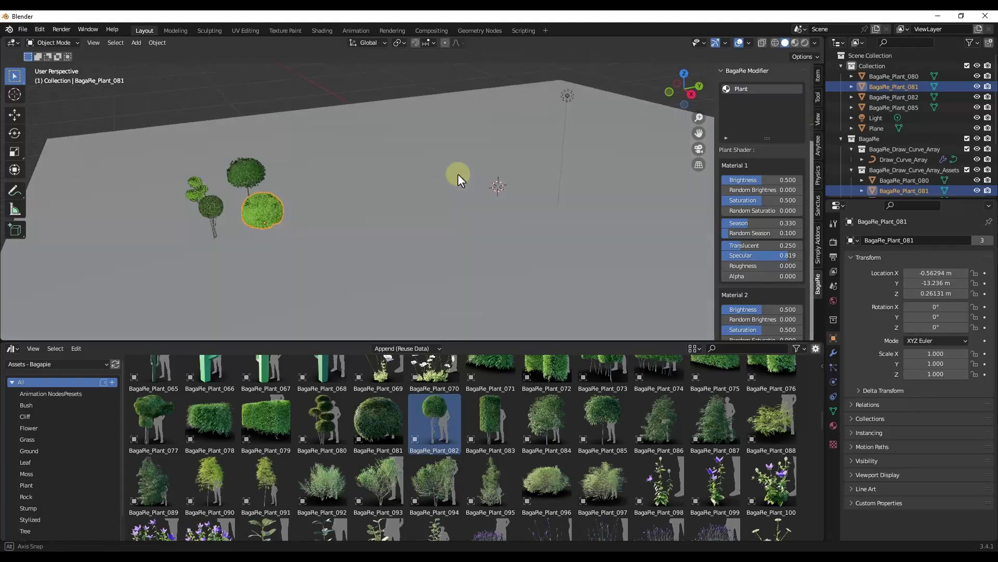
scroll(361, 166, up, 3)
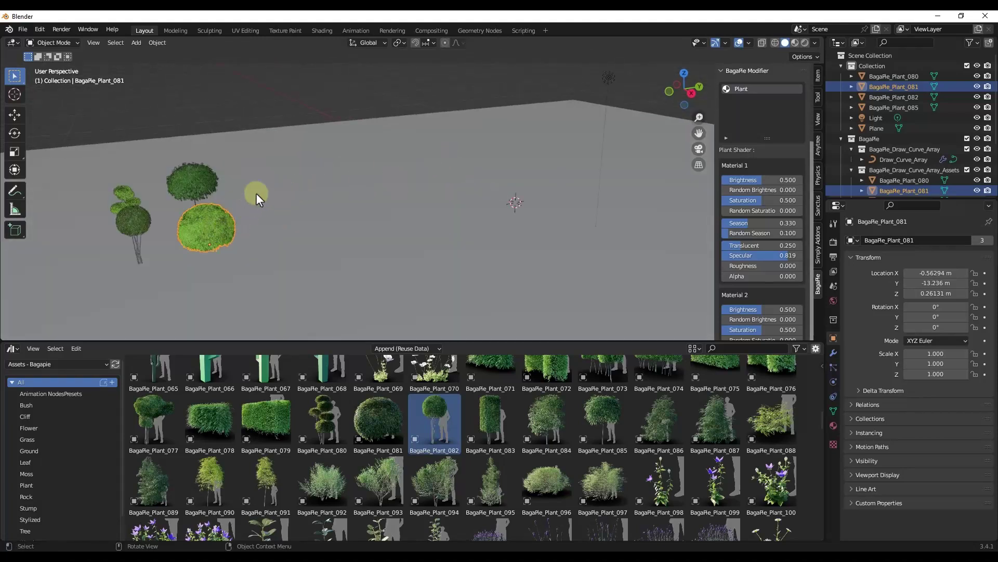
middle_drag(257, 193, 244, 213)
shift+click(184, 184)
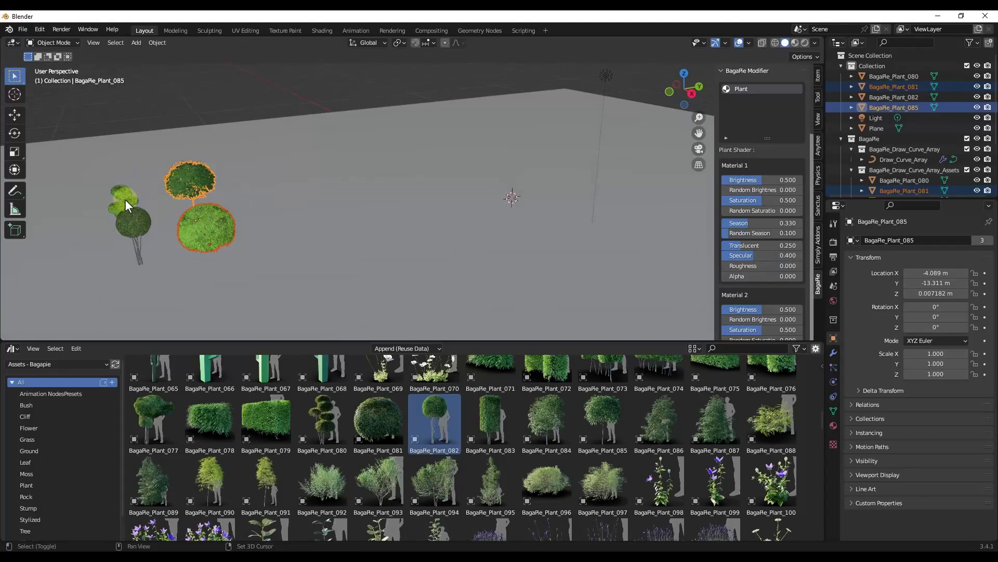
shift+click(124, 200)
shift+click(140, 231)
middle_drag(143, 233, 189, 233)
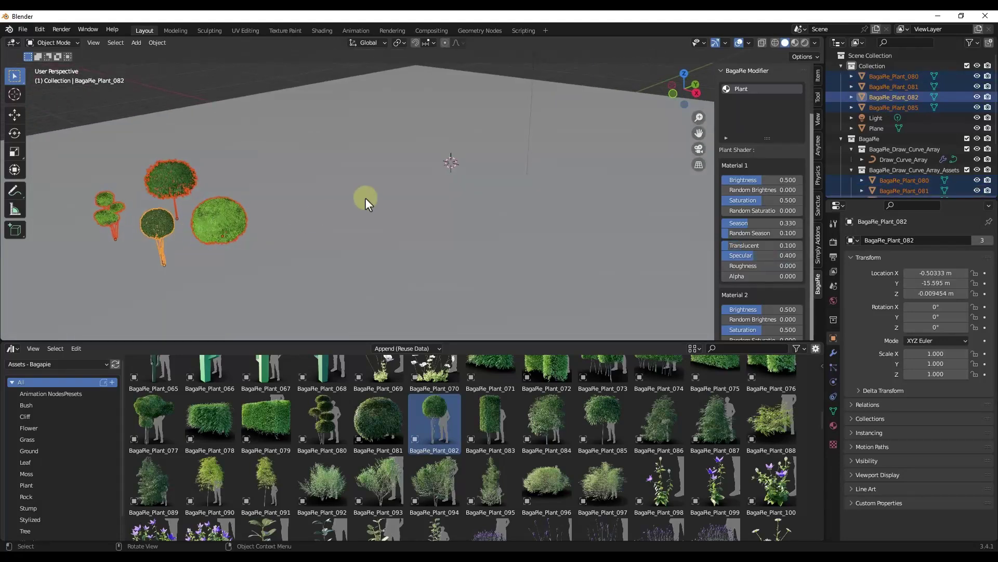
Step: Array the selected plants along freehand curves drawn across the slab using BagaPie Array > Draw
key(j)
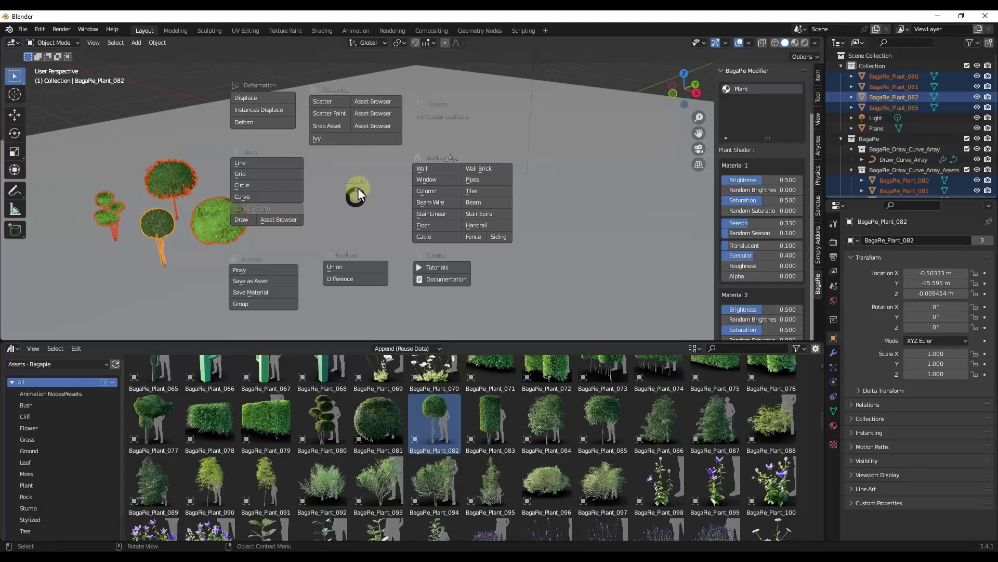
click(243, 220)
mouse_move(273, 211)
middle_down()
mouse_move(372, 184)
mouse_move(355, 173)
middle_up()
scroll(355, 172, down, 3)
mouse_move(279, 130)
mouse_down()
mouse_move(402, 95)
mouse_move(492, 97)
mouse_move(515, 126)
mouse_move(505, 162)
mouse_move(345, 214)
mouse_move(332, 238)
mouse_move(345, 264)
mouse_move(420, 283)
mouse_move(564, 263)
mouse_up()
middle_drag(460, 260, 453, 159)
scroll(460, 152, up, 4)
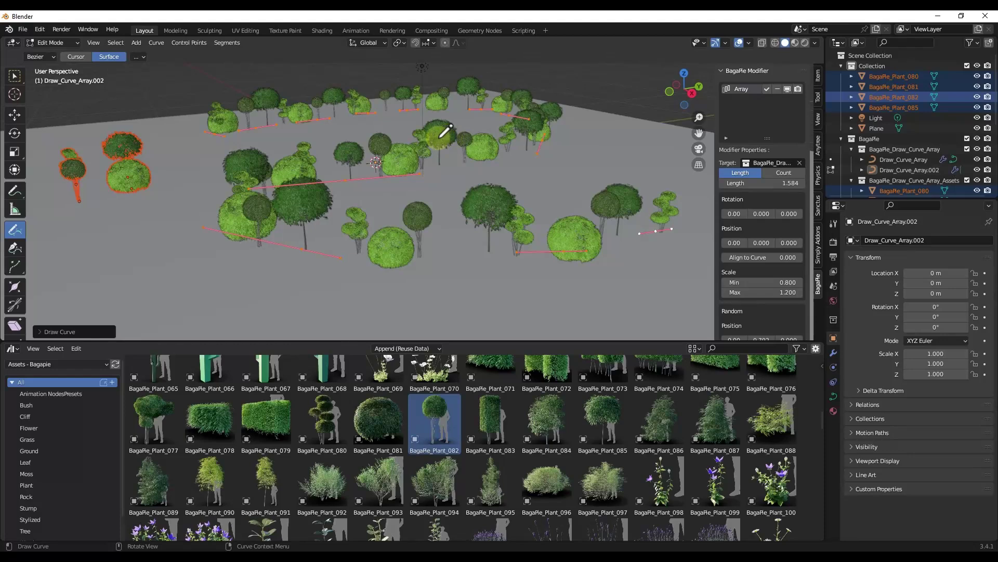
key(n)
key(n)
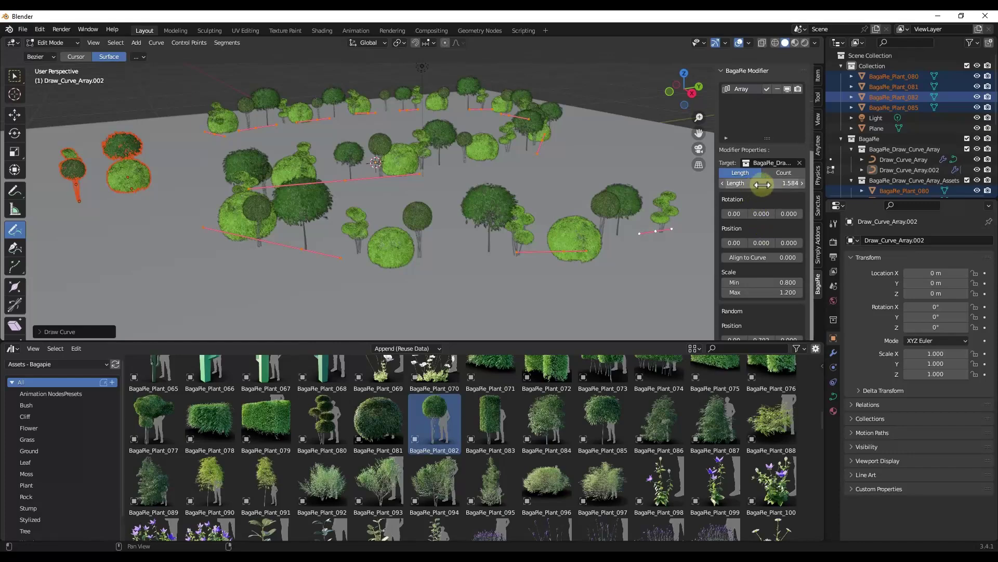
Step: Set the curve array Length to 1.614 and the random scale range to 0.51–1.25
drag(762, 185, 161, 234)
scroll(757, 226, down, 2)
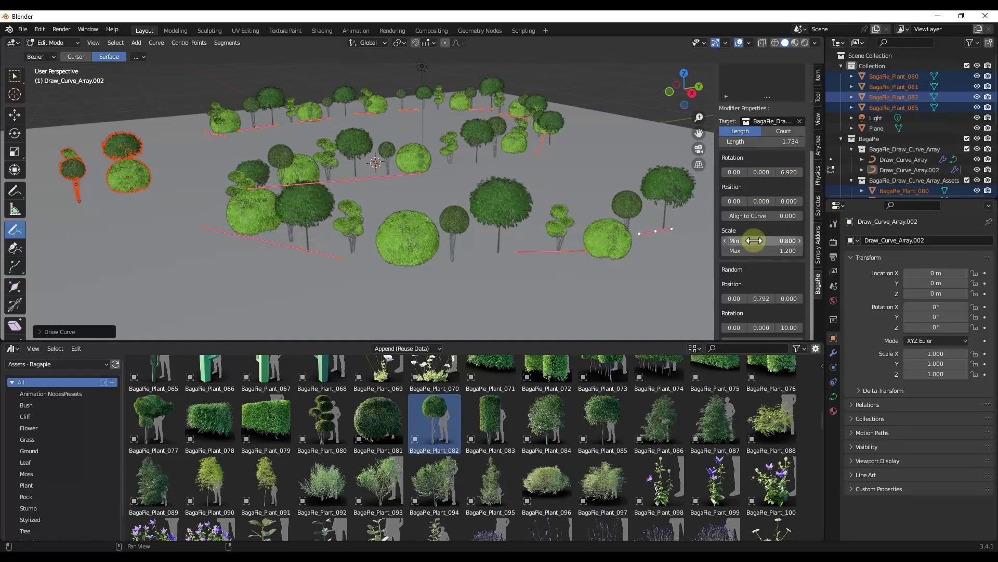
drag(736, 240, 772, 252)
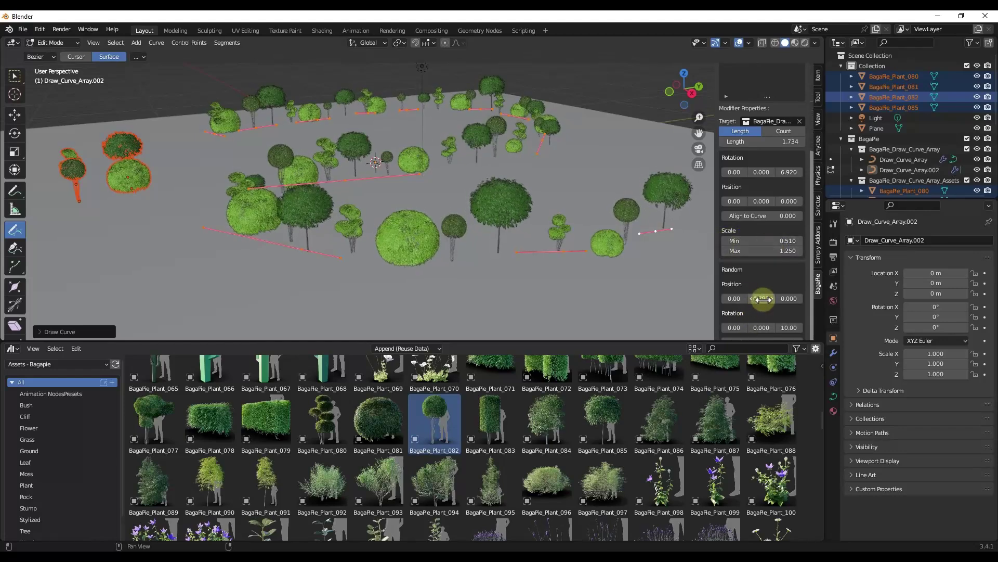
Step: Offset the arrayed plants randomly in Y by 0.972 and change the Seed
drag(762, 299, 785, 308)
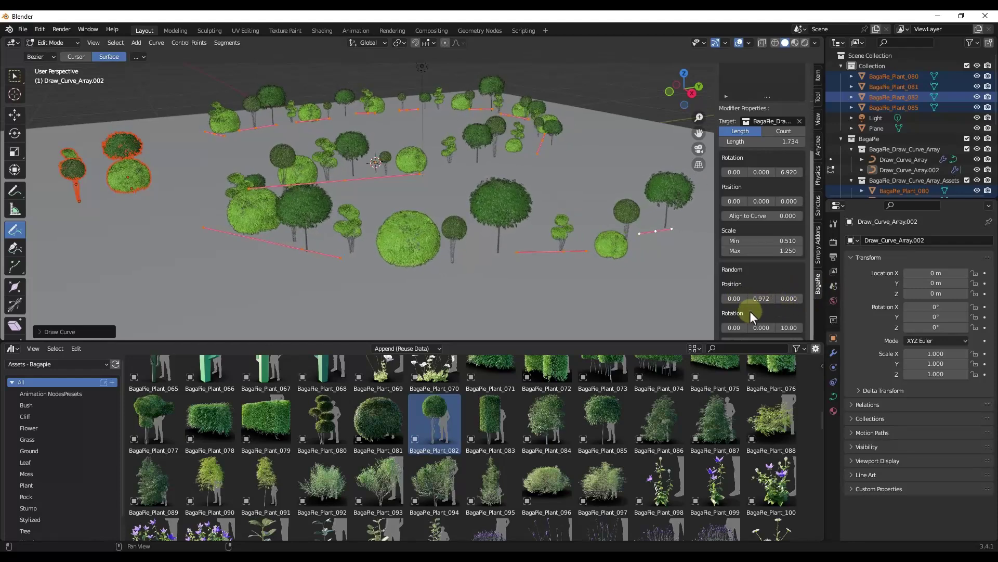
scroll(770, 280, down, 1)
middle_drag(395, 182, 378, 183)
scroll(385, 188, down, 5)
scroll(468, 221, up, 2)
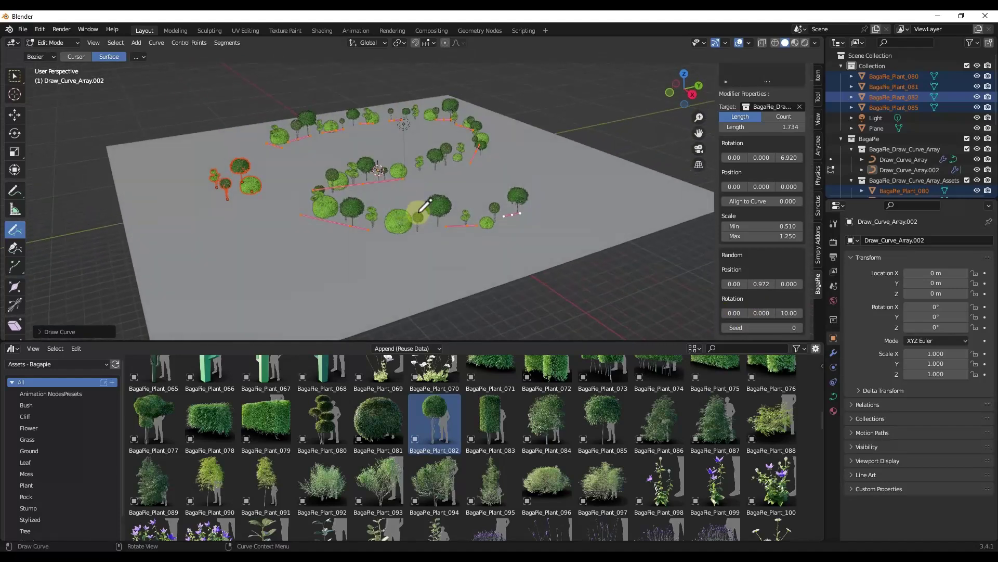
drag(754, 329, 764, 327)
Step: With the Plane selected, pick plants 102, 099, 105, 107 and 096 in the Asset Browser for a new curve array
click(421, 317)
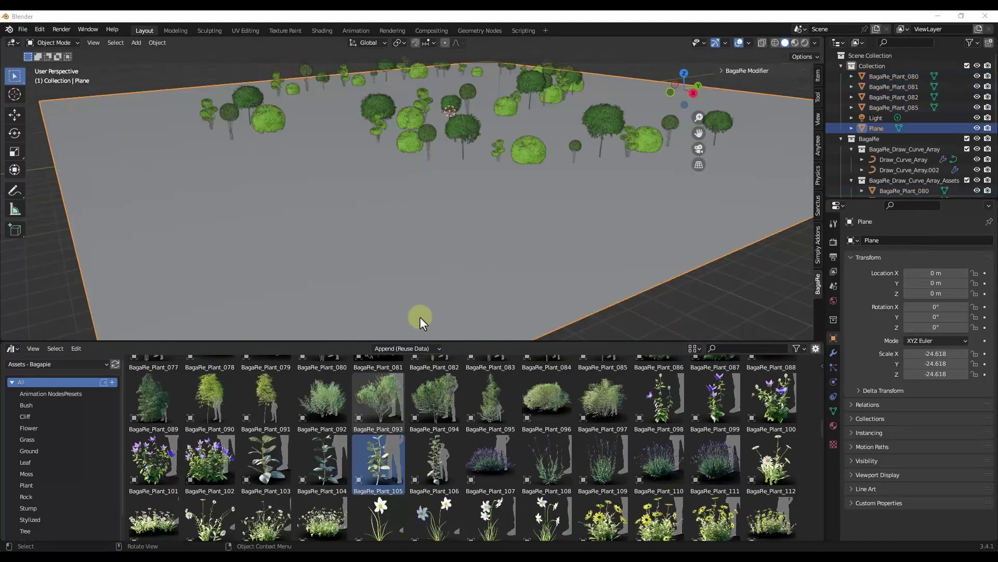
click(212, 463)
drag(712, 404, 661, 419)
ctrl+click(379, 461)
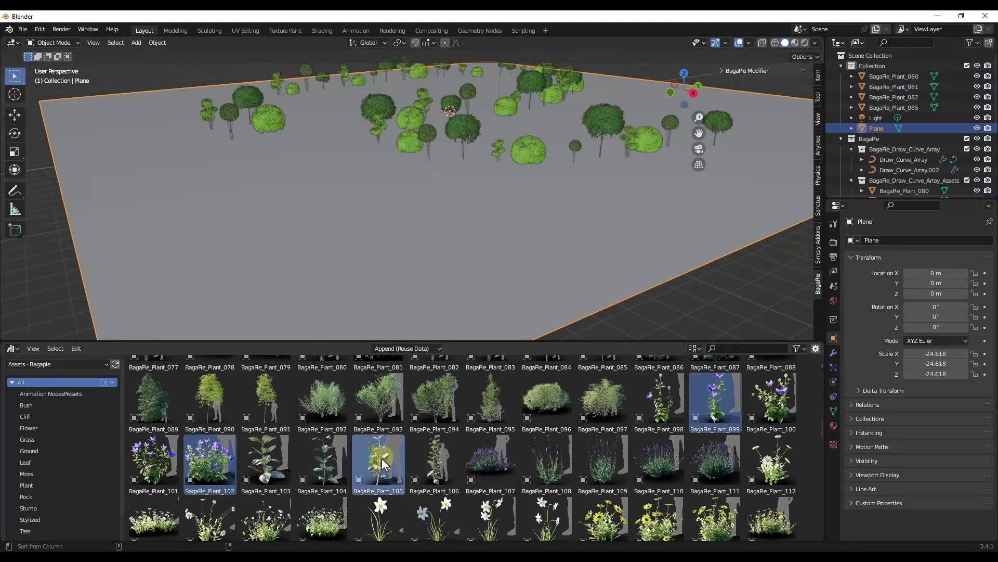
ctrl+click(502, 459)
ctrl+click(556, 400)
key(j)
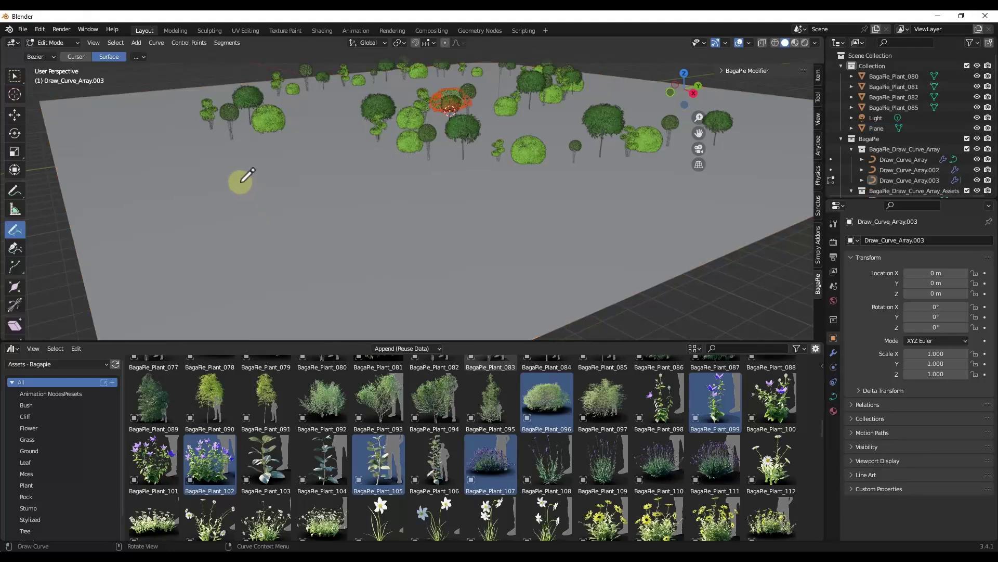
Step: Draw a winding curve across the ground to grow a row of shrubs and purple flowers
mouse_move(240, 182)
mouse_down()
mouse_move(364, 182)
mouse_move(421, 226)
mouse_move(249, 258)
mouse_move(422, 304)
mouse_up()
mouse_move(445, 274)
middle_down()
mouse_move(453, 300)
mouse_move(446, 245)
middle_up()
scroll(445, 242, up, 2)
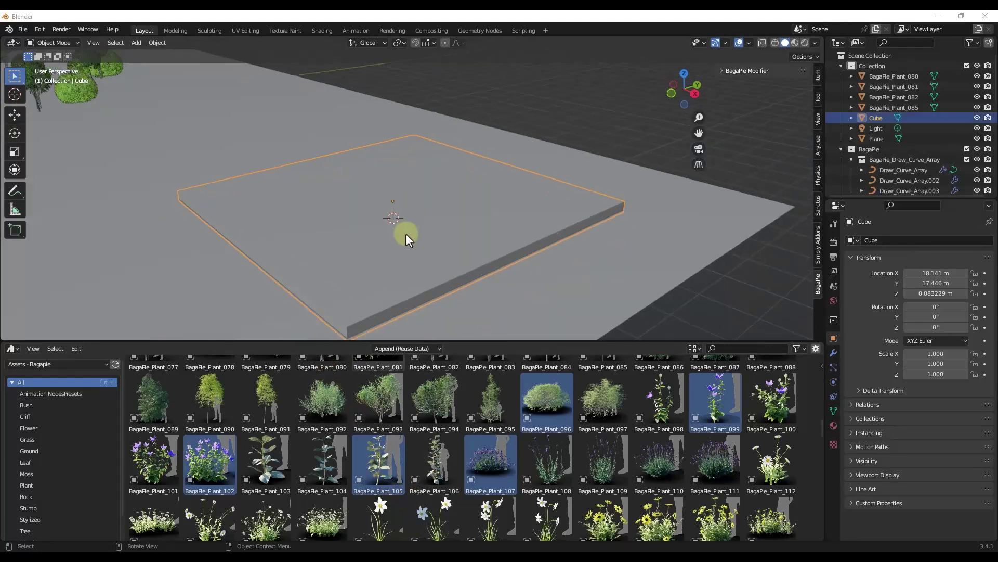
scroll(405, 234, up, 2)
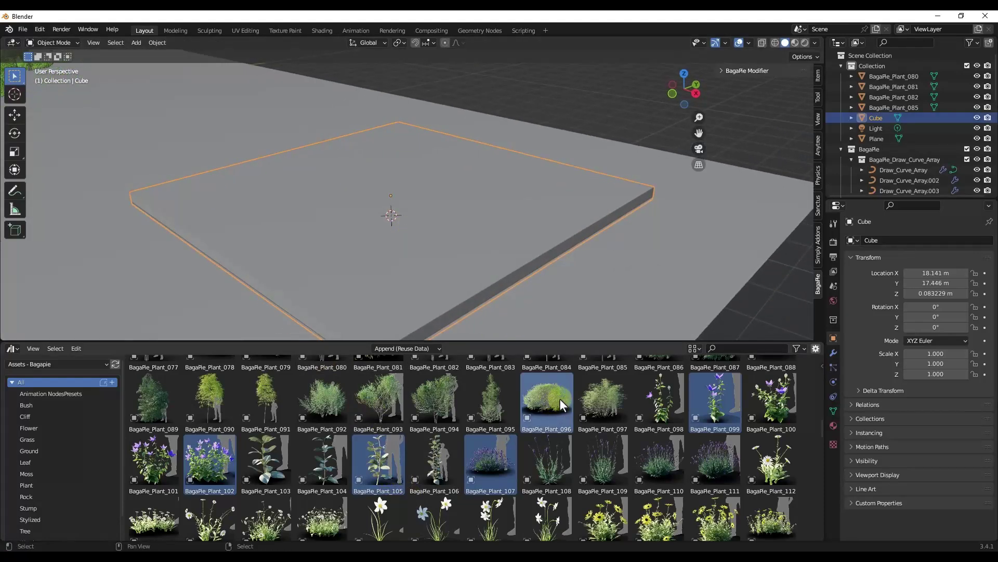
Step: Scatter the chosen asset-browser plants over the Cube slab via BagaPie Scattering > Scatter > Asset Browser
drag(472, 445, 394, 244)
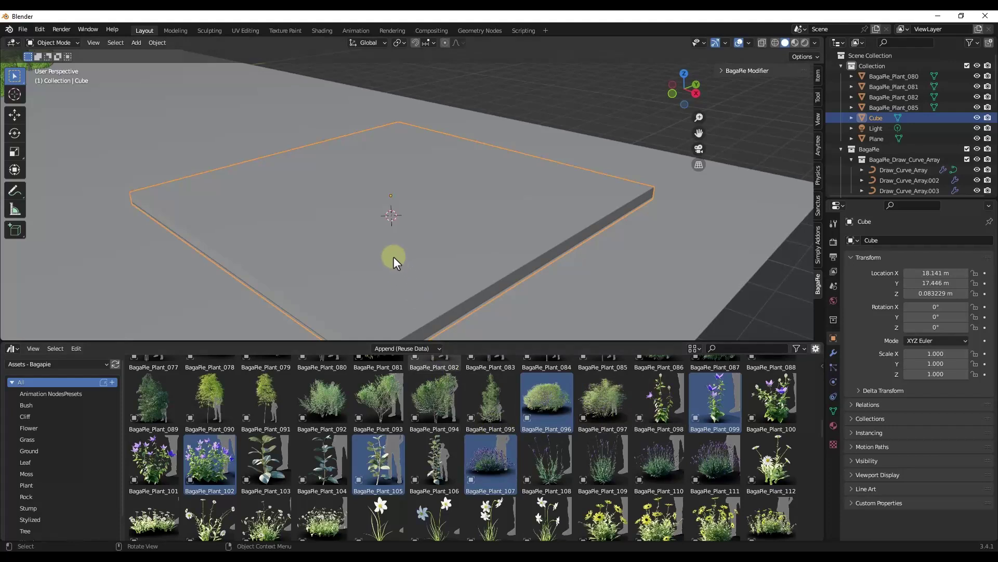
key(j)
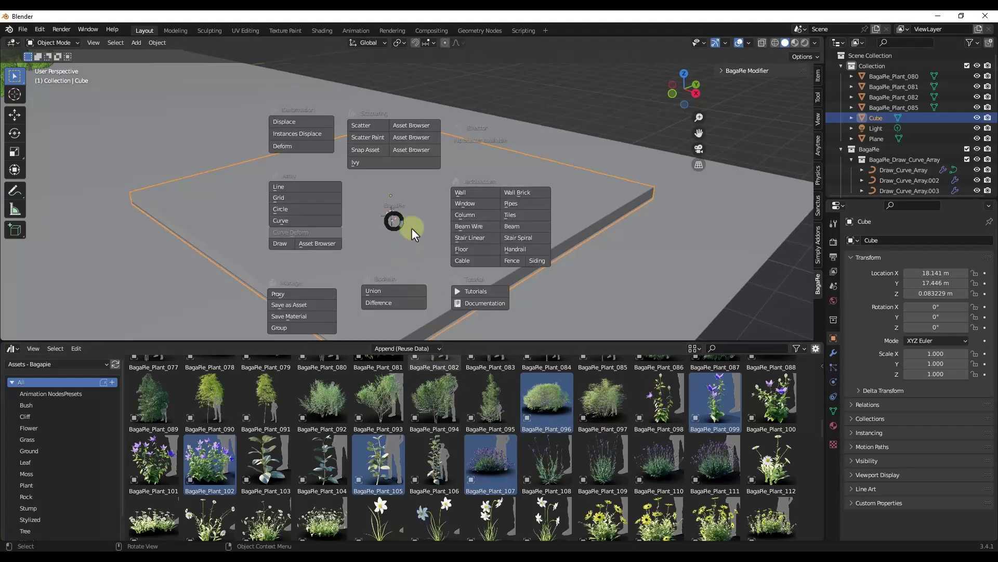
click(415, 125)
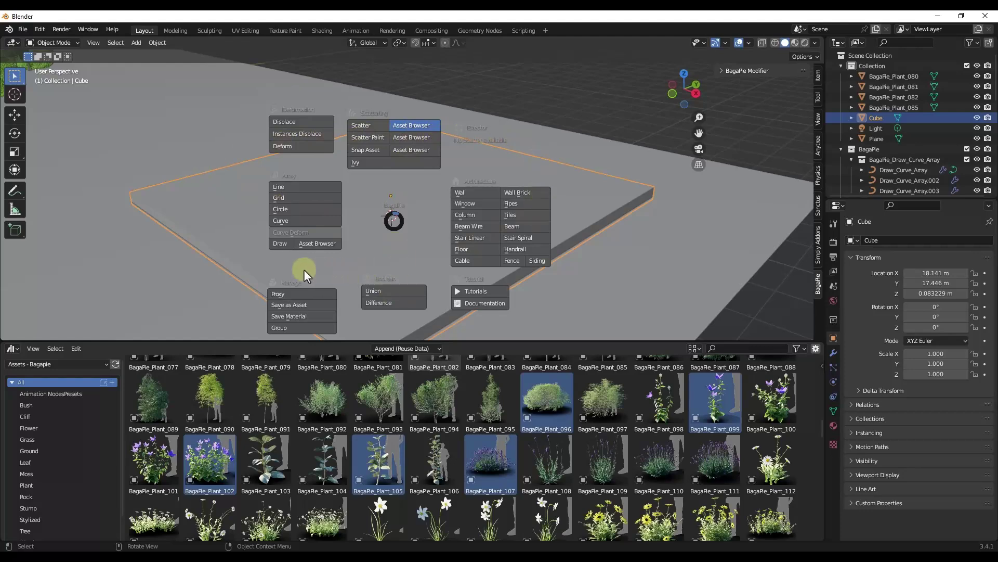
click(407, 227)
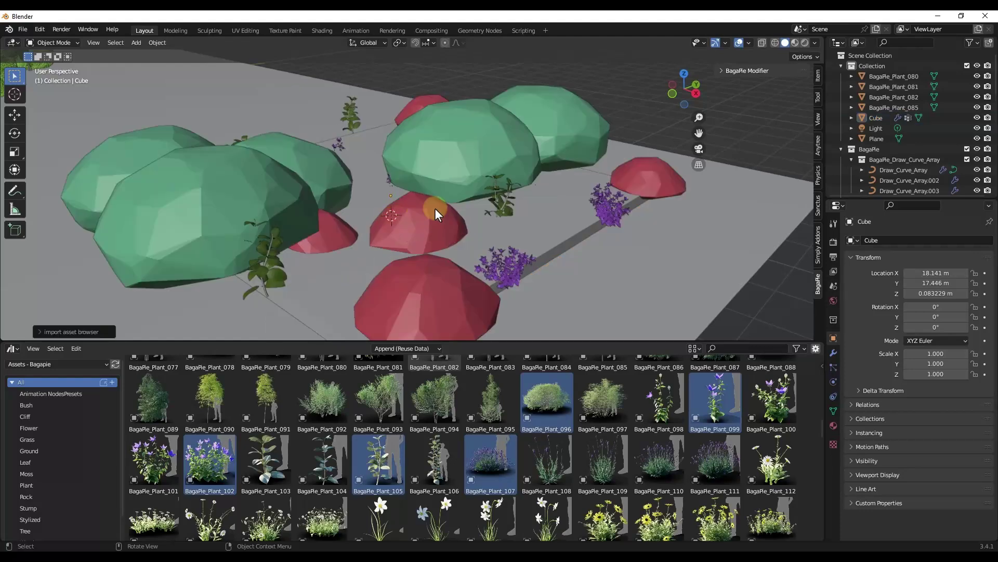
Step: Adjust the slab scatter to Seed 1348, Density Max 16.900 and Distance Min 1.13 m
middle_drag(441, 208, 482, 207)
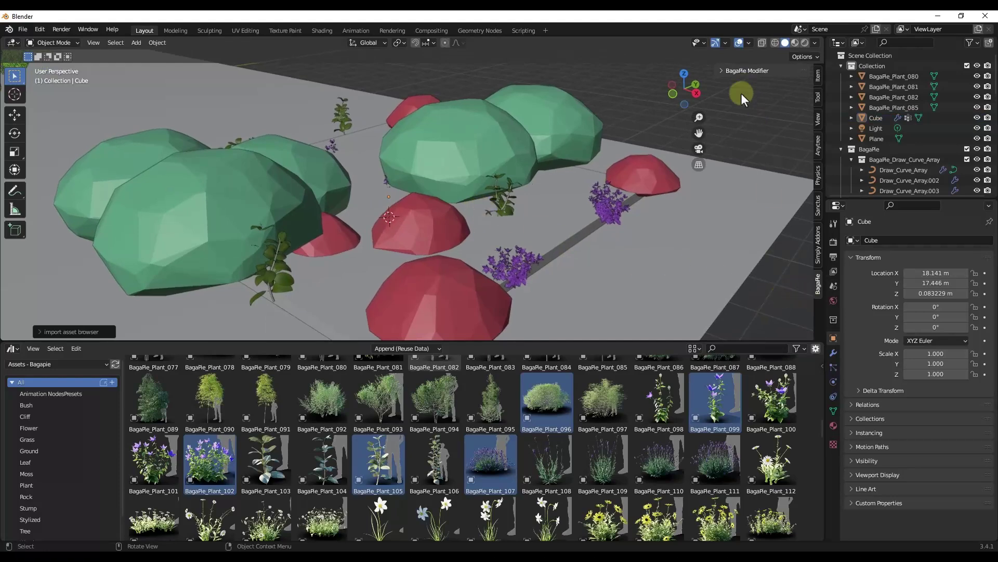
click(733, 71)
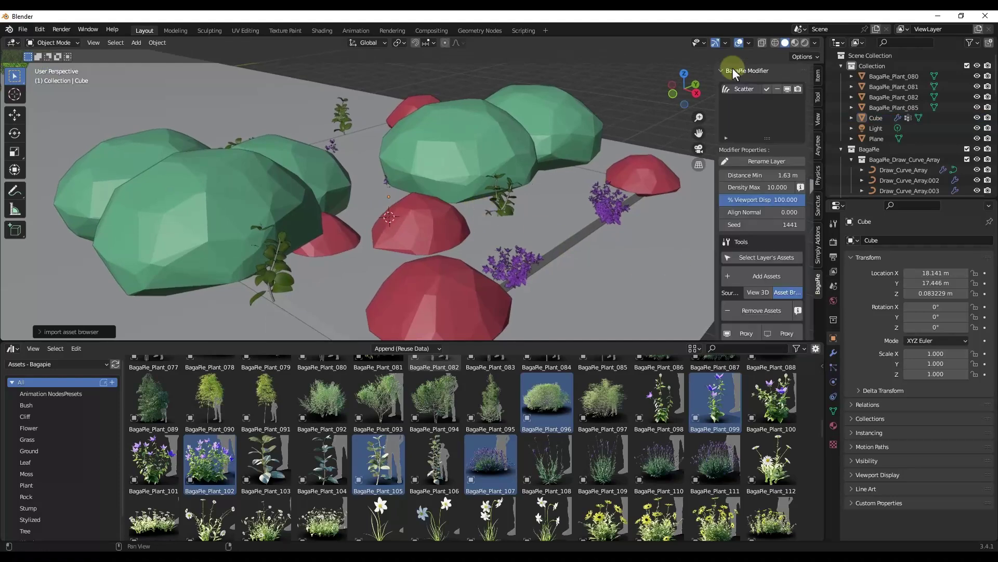
click(456, 147)
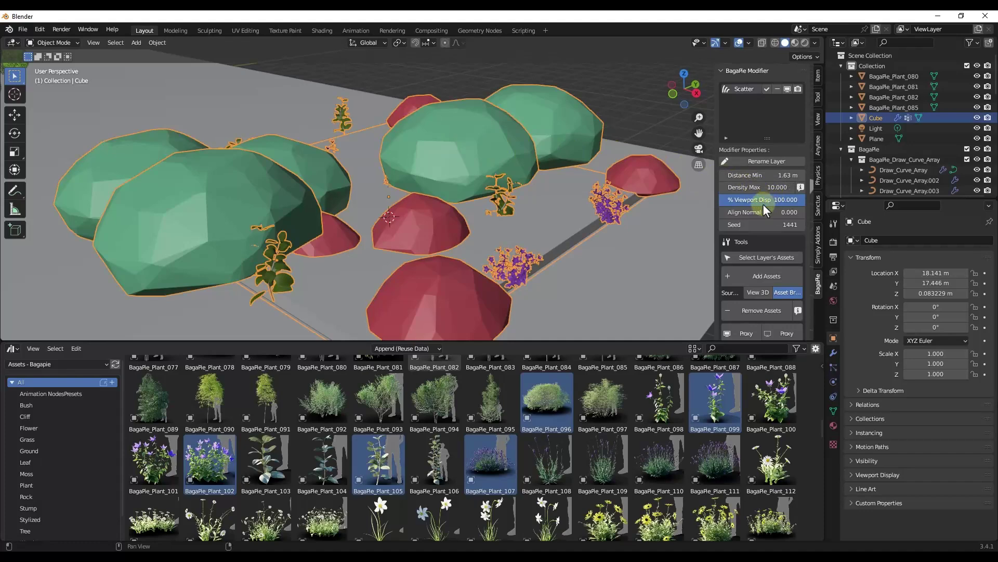
drag(747, 224, 768, 224)
drag(764, 188, 796, 197)
mouse_move(749, 175)
mouse_down()
mouse_move(734, 176)
mouse_move(754, 174)
mouse_move(745, 175)
mouse_up()
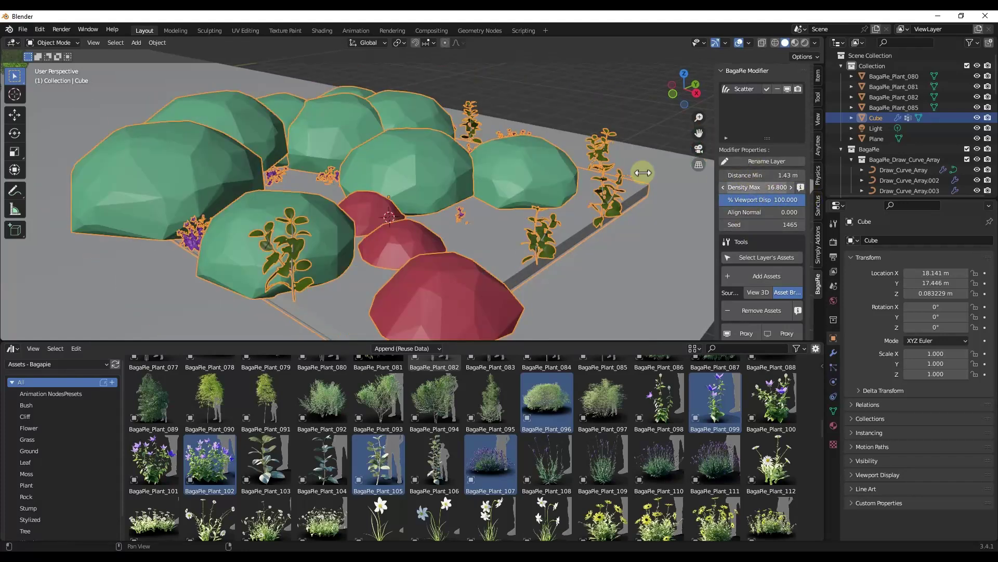
Step: Toggle the scatter's Proxy settings until the full plant geometry is displayed
scroll(759, 234, down, 2)
click(747, 292)
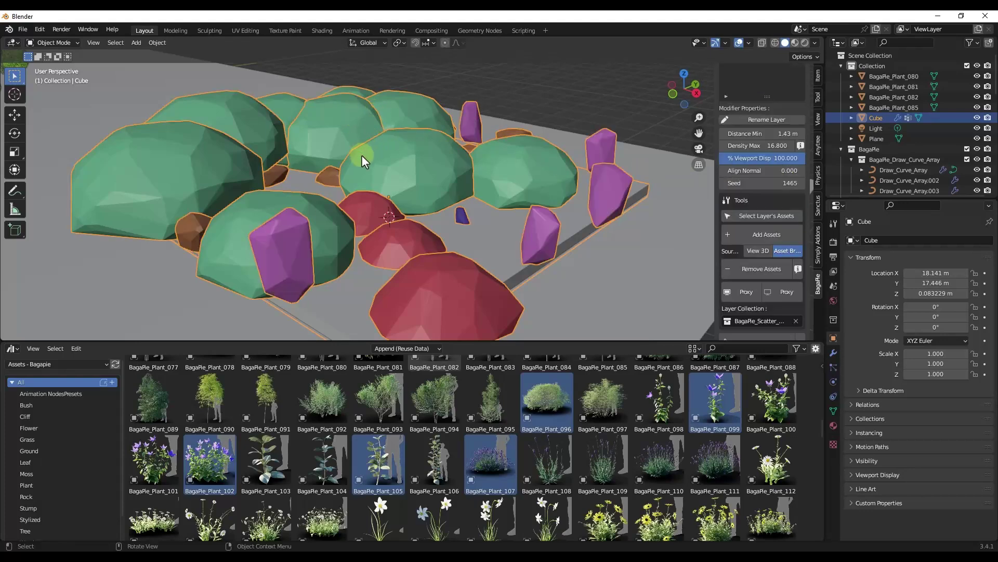
mouse_move(386, 204)
middle_down()
mouse_move(518, 187)
mouse_move(470, 219)
mouse_move(371, 220)
mouse_move(370, 206)
mouse_move(385, 199)
middle_up()
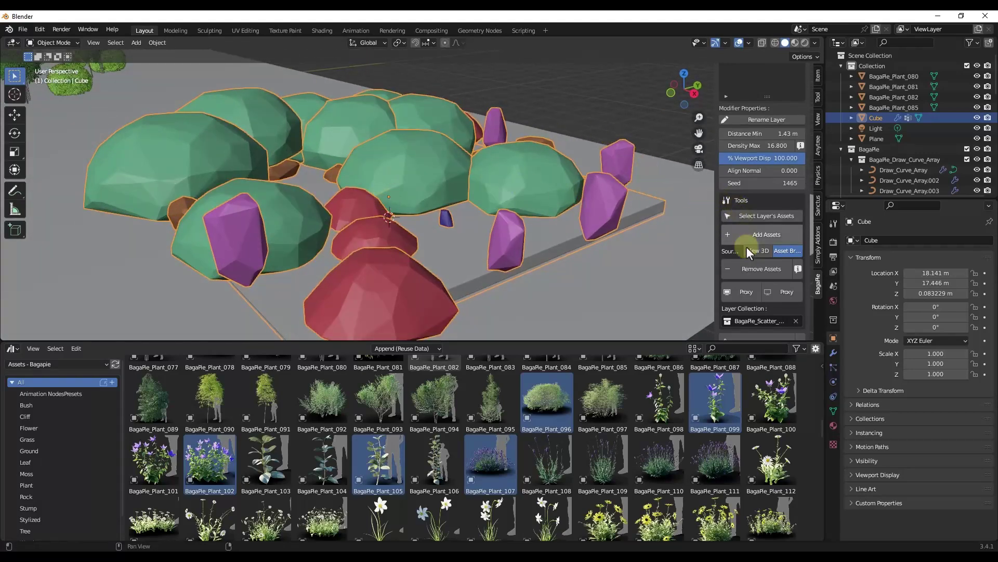
click(744, 293)
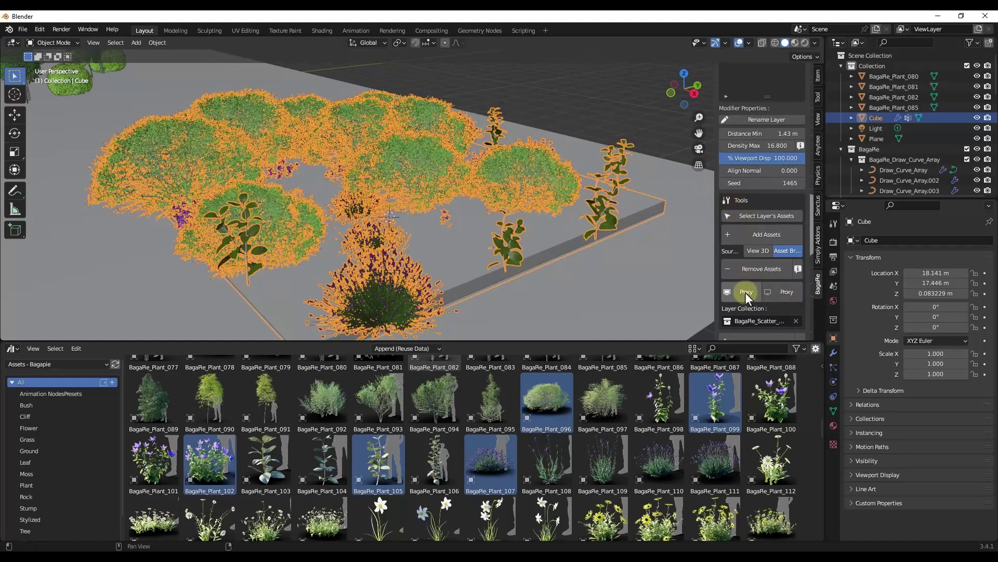
click(749, 292)
click(765, 292)
click(779, 291)
click(779, 291)
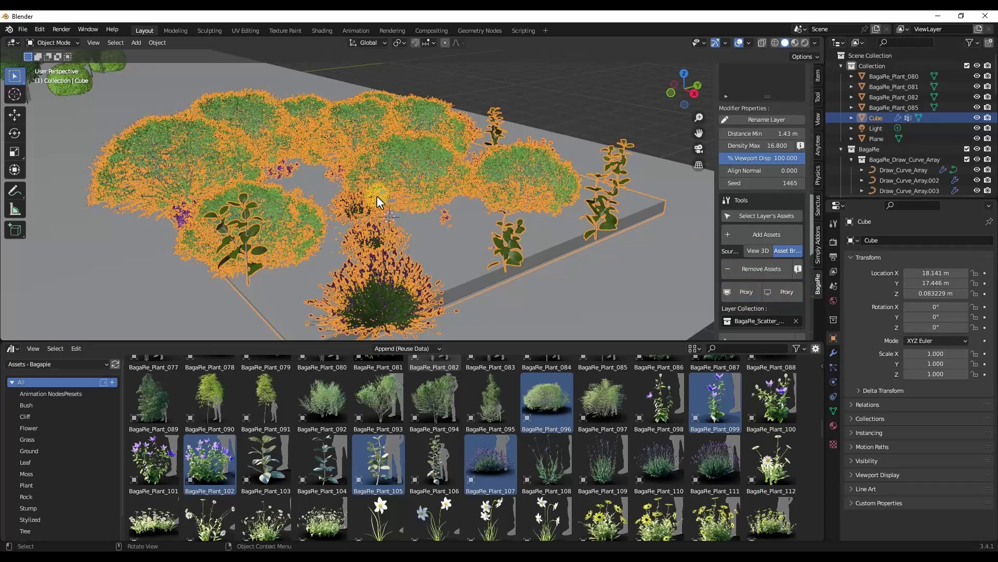
middle_drag(376, 196, 387, 191)
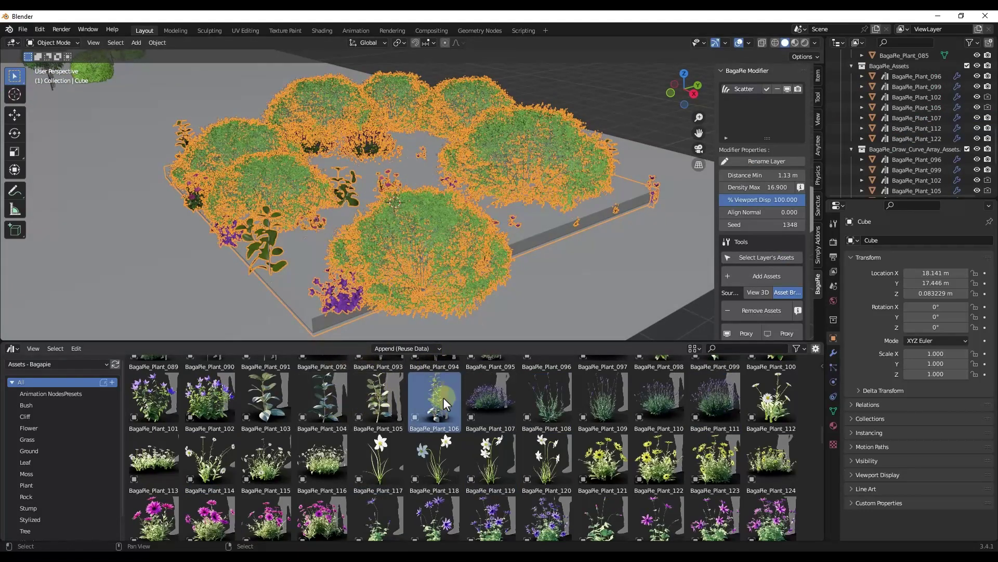
Step: Add BagaPie_Plant_106 to the slab's scatter and inspect the denser planting up close
scroll(786, 273, down, 2)
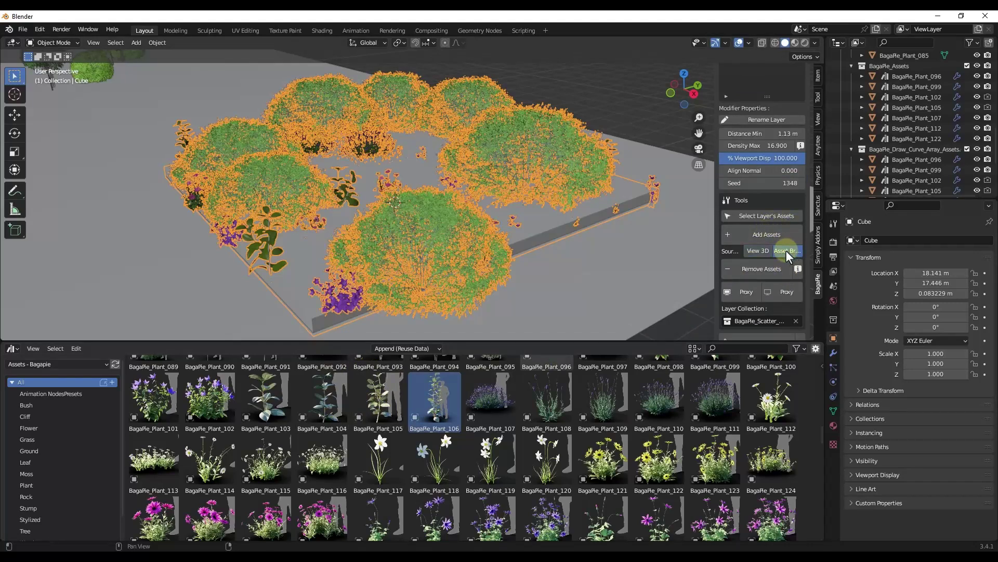
click(769, 234)
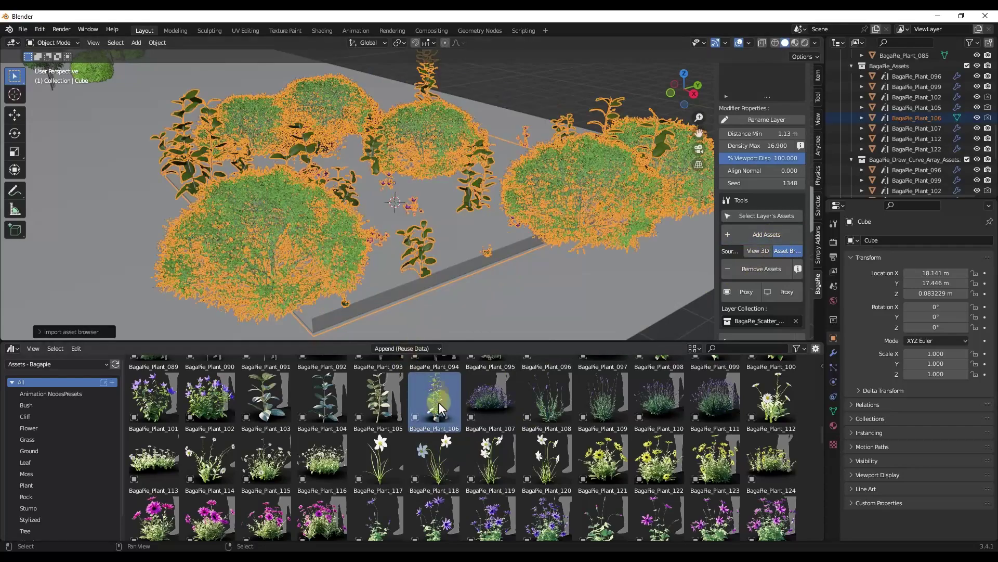
scroll(437, 262, down, 2)
scroll(474, 266, up, 6)
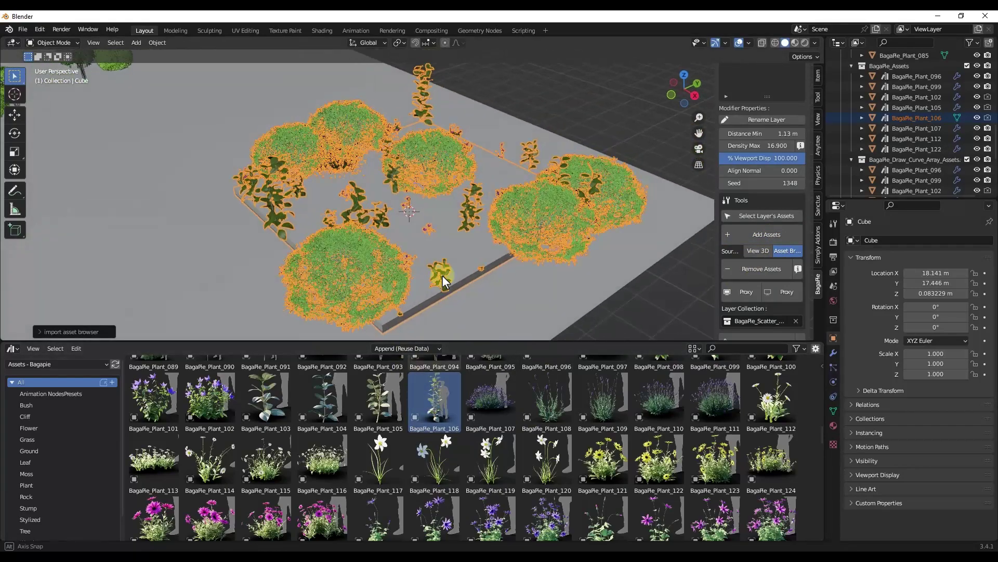
scroll(461, 236, down, 5)
middle_drag(459, 237, 455, 222)
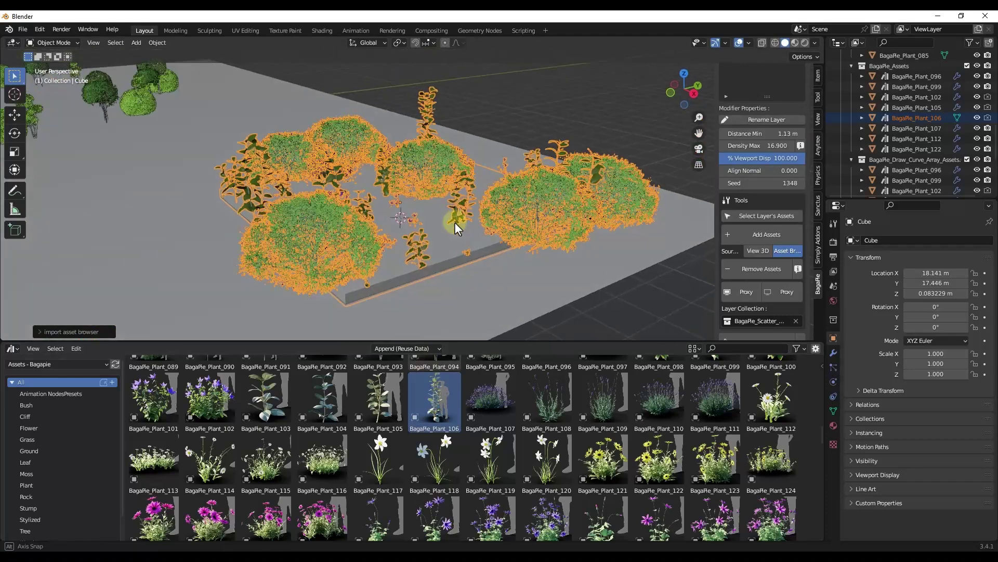
scroll(457, 226, up, 2)
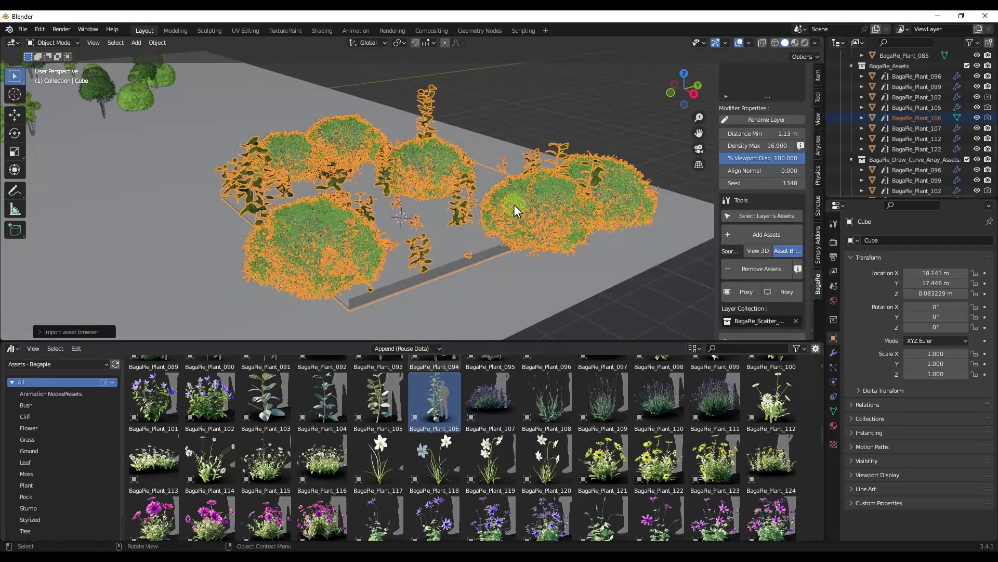
scroll(526, 193, down, 6)
scroll(149, 203, up, 5)
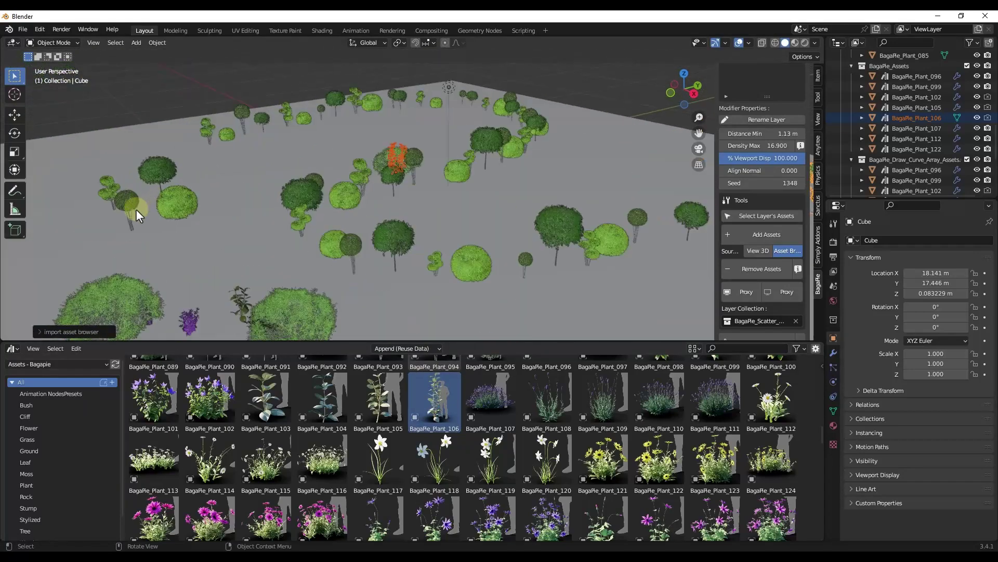
scroll(192, 217, down, 3)
Step: Add the round scene tree BagaPie_Plant_081 to Cube's scatter from the View 3D source
click(181, 213)
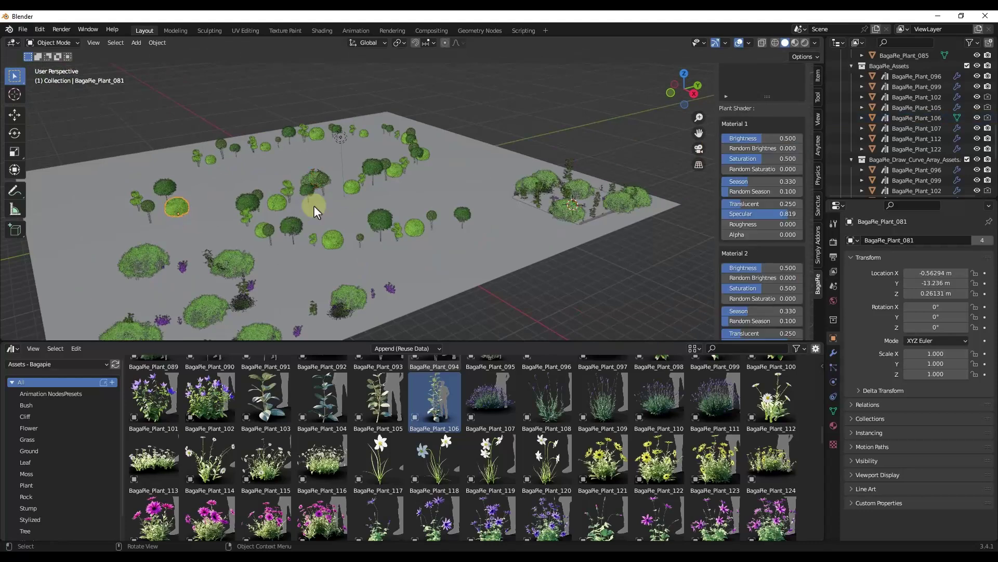
click(579, 186)
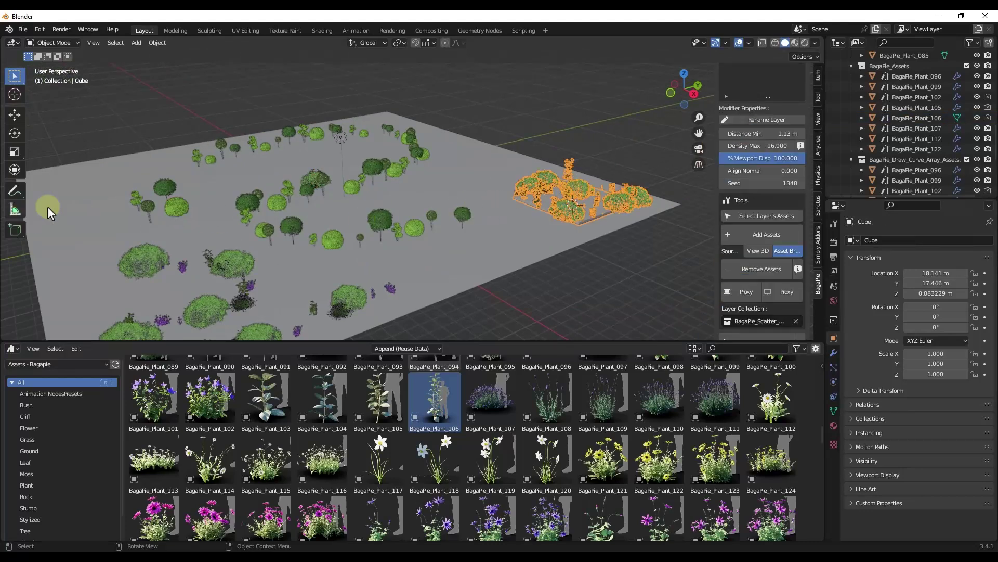
click(177, 207)
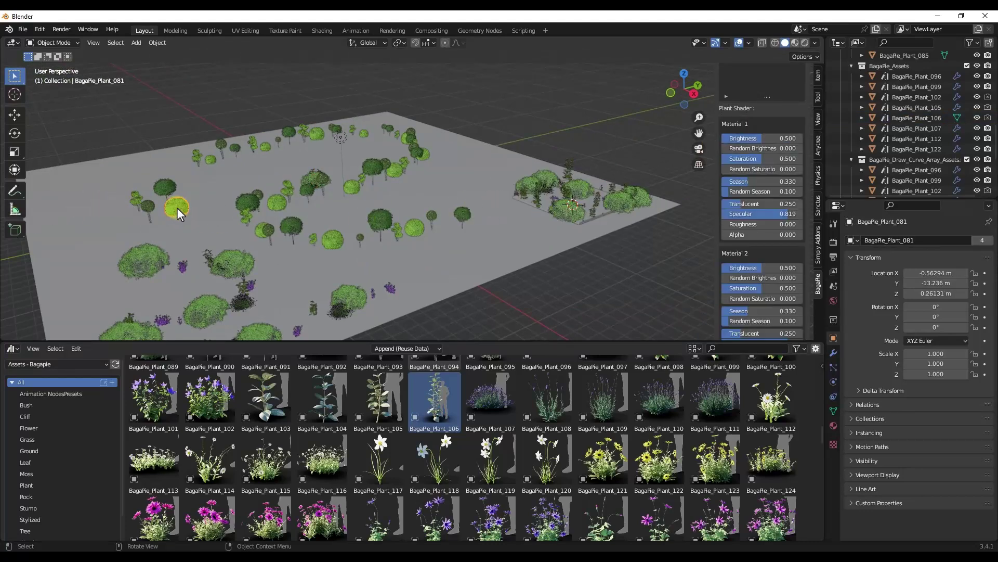
click(570, 188)
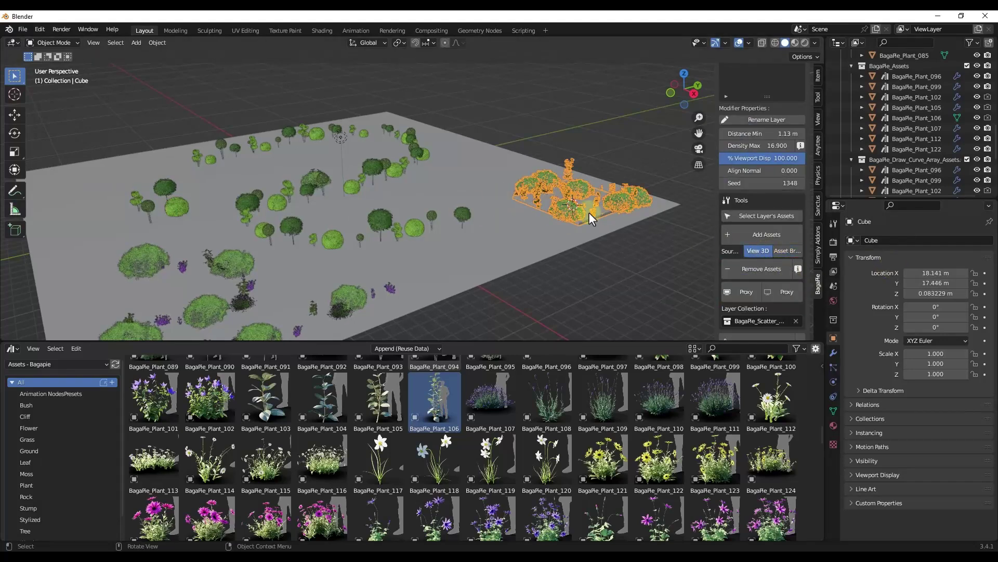
click(174, 207)
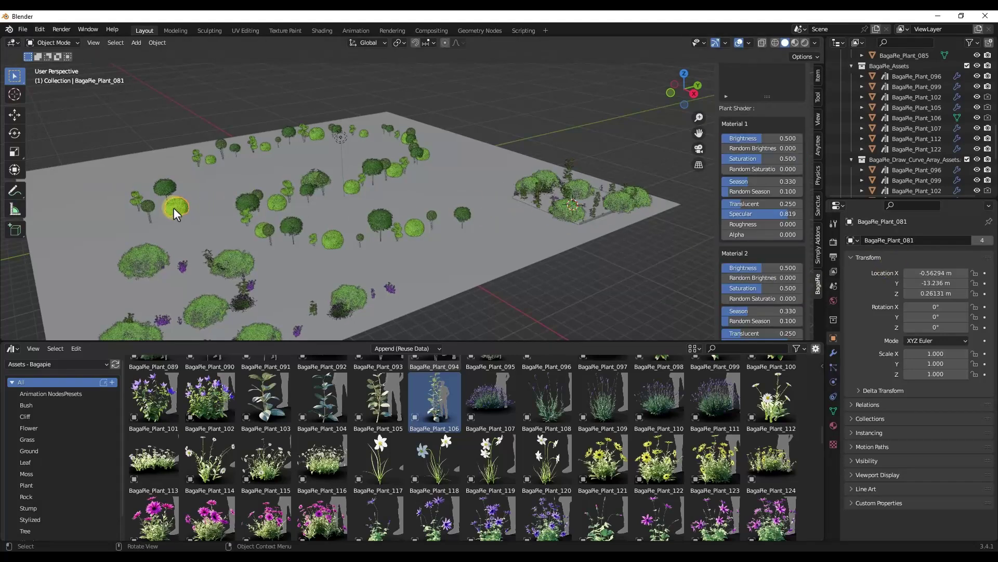
click(574, 193)
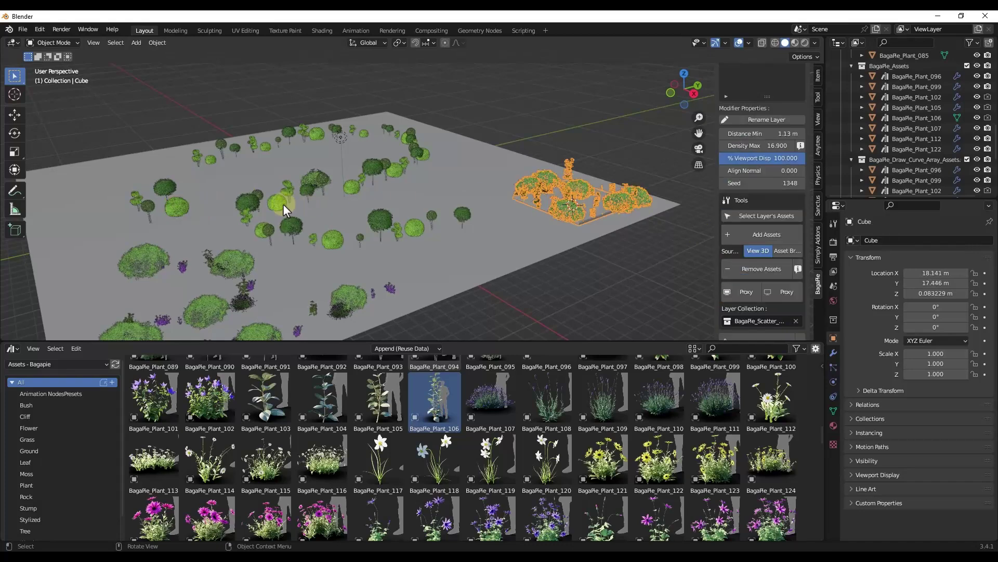
click(178, 209)
click(552, 189)
shift+click(174, 208)
scroll(645, 203, up, 3)
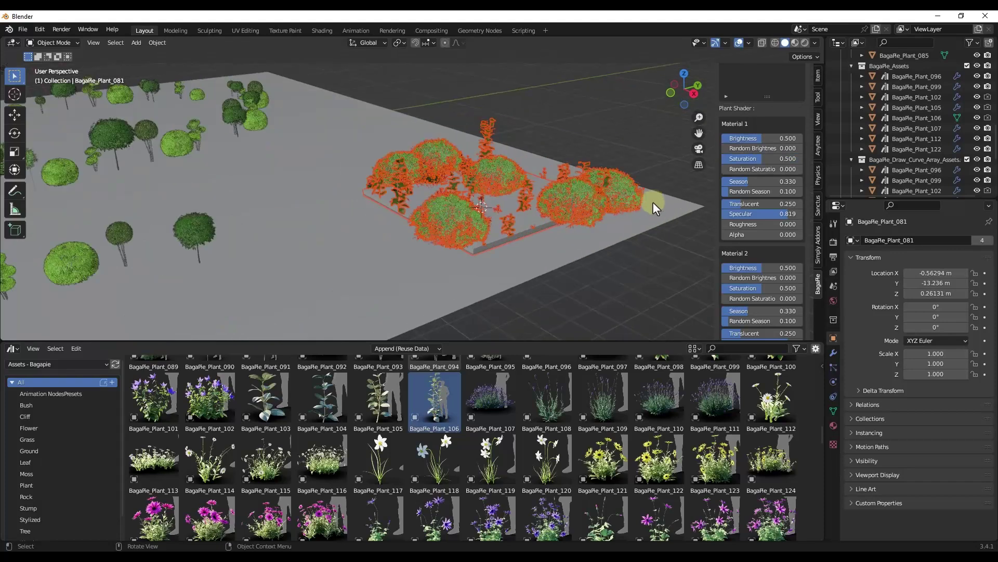
scroll(613, 210, down, 3)
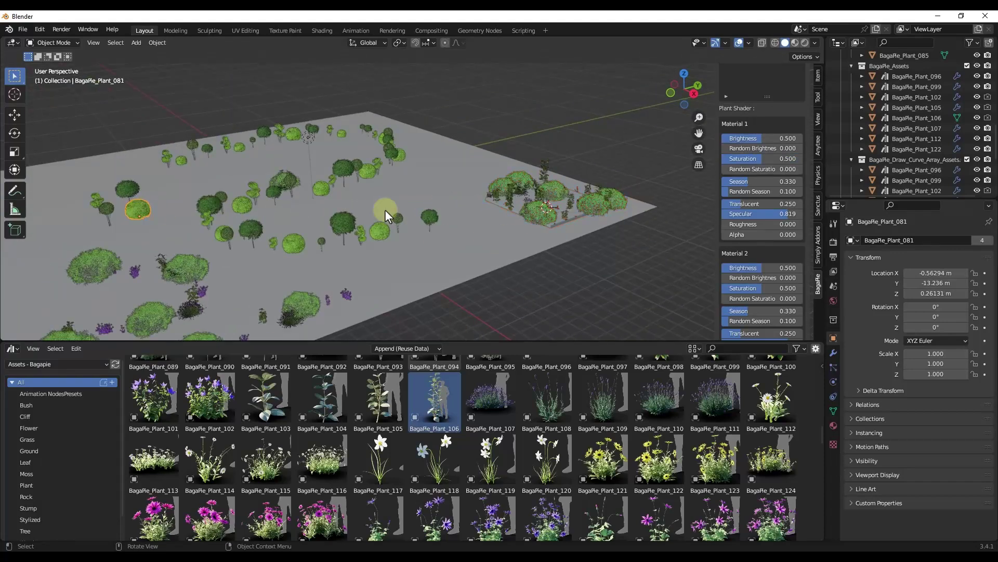
shift+click(525, 190)
click(766, 238)
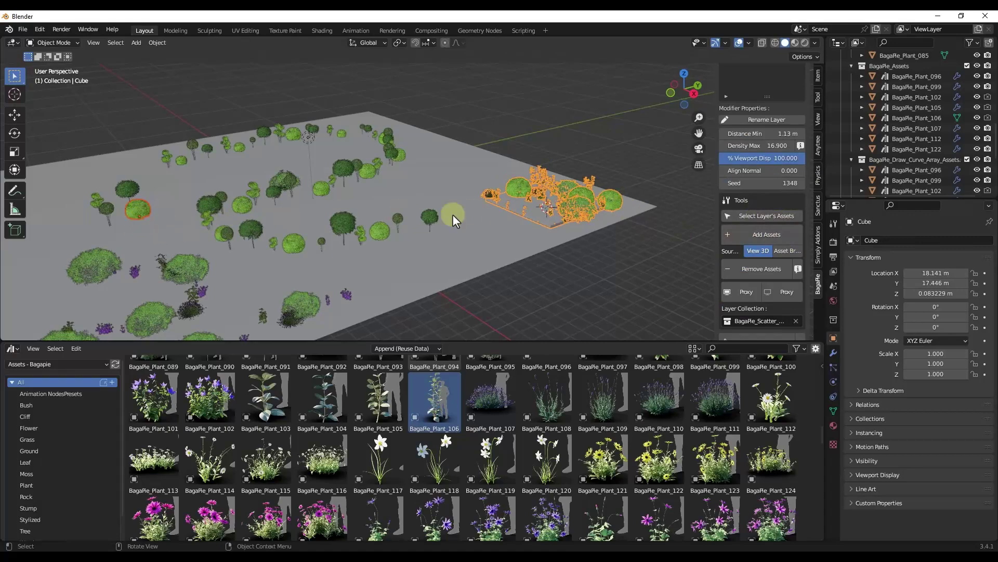
Step: Orbit and tilt the view to check the trees mixed among the slab's plants
scroll(629, 189, up, 5)
scroll(505, 189, down, 3)
middle_drag(460, 192, 475, 166)
scroll(402, 157, up, 5)
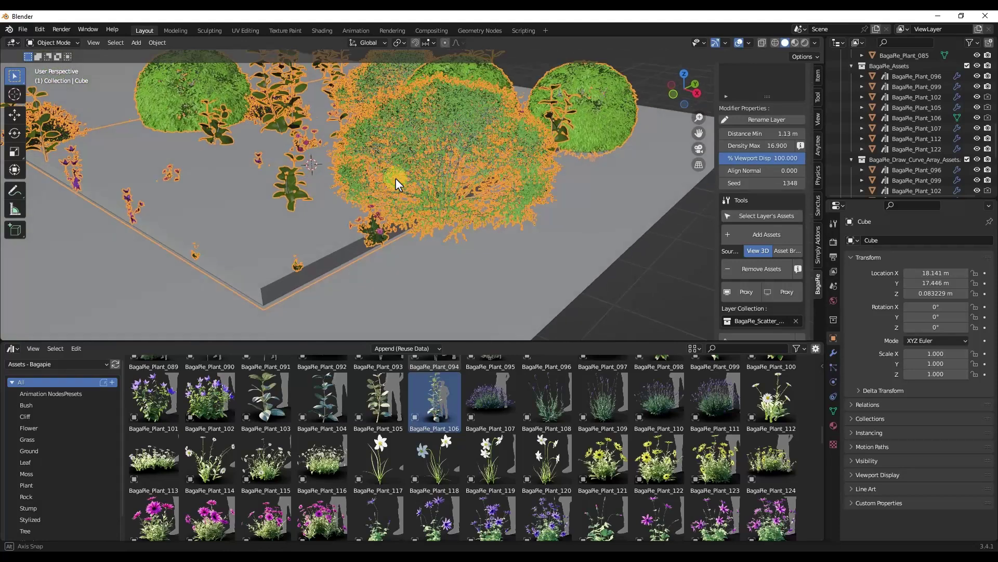
scroll(396, 179, down, 1)
middle_drag(380, 210, 368, 107)
scroll(382, 110, up, 1)
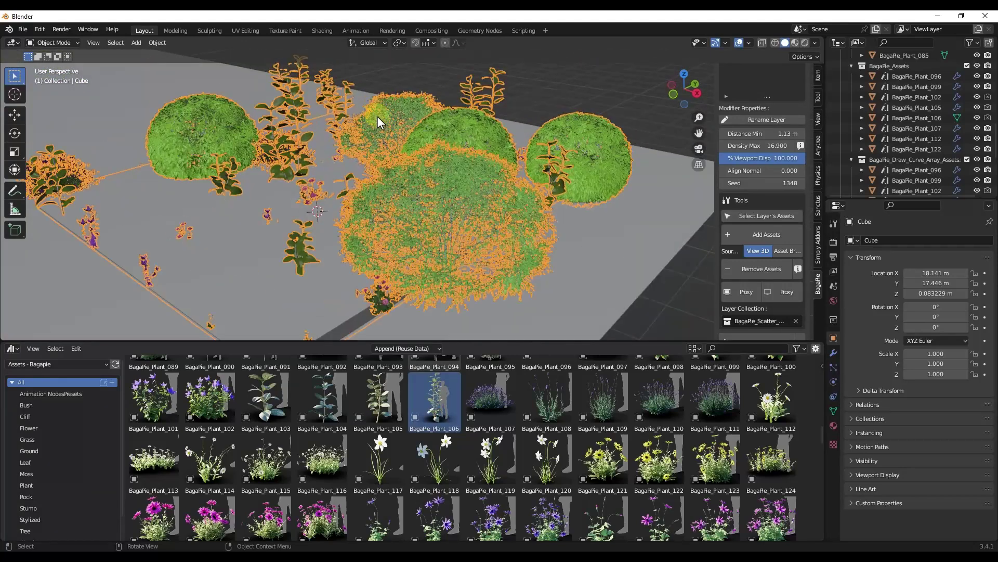
scroll(386, 116, down, 4)
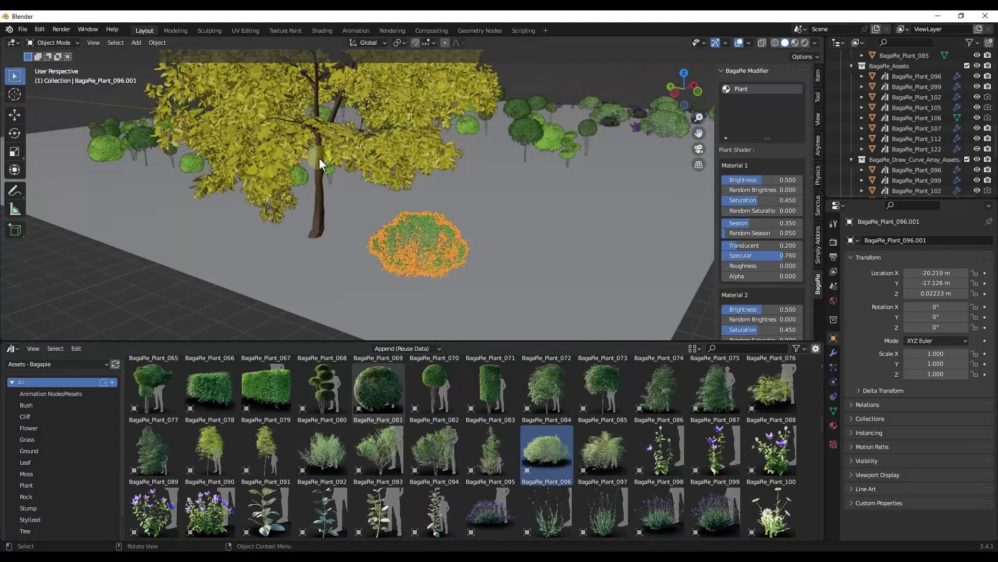
Step: Turn BagaPie_Tree_027 into a lightweight proxy with the BagaPie pie menu
click(319, 158)
middle_drag(289, 288, 337, 197)
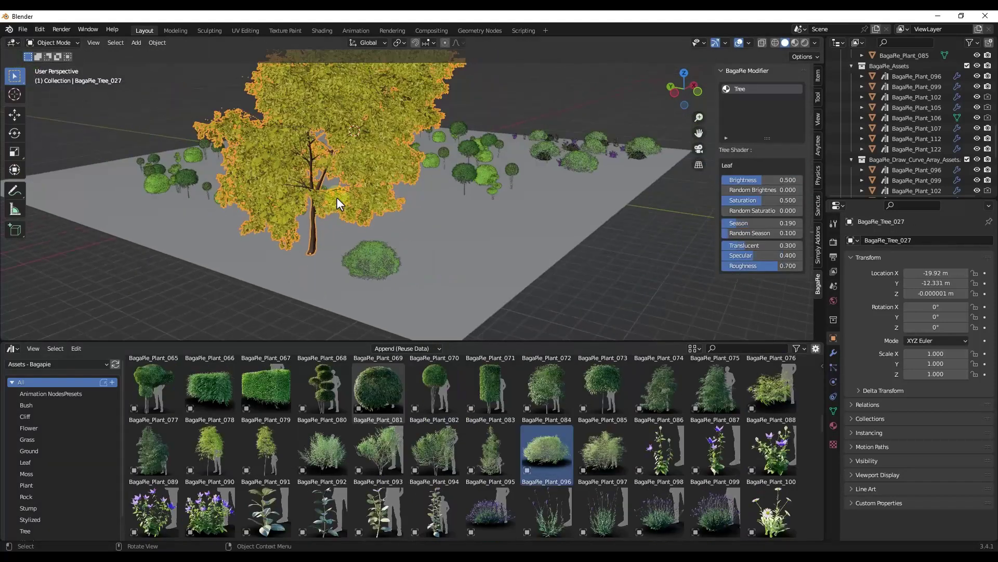
scroll(337, 191, up, 3)
key(j)
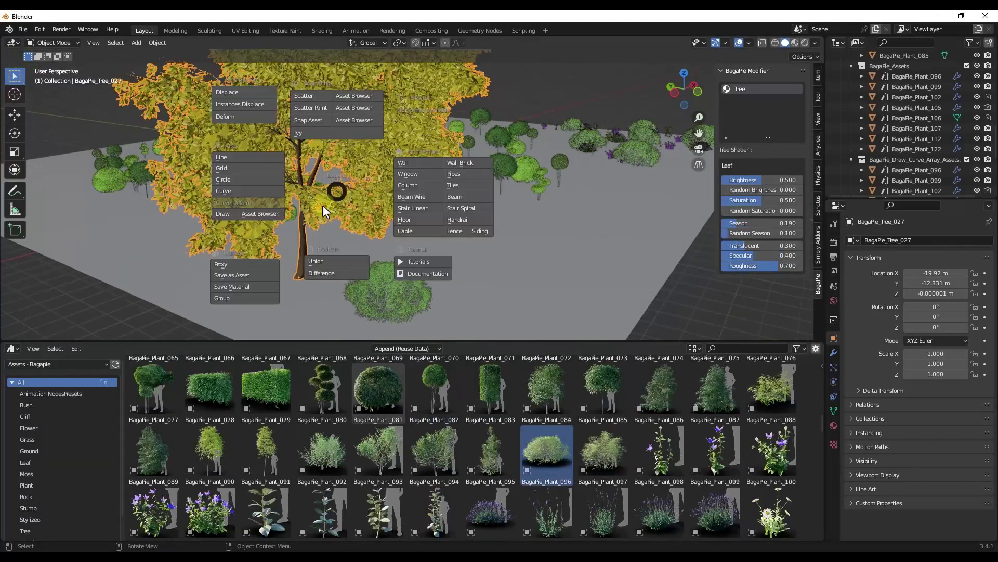
click(243, 264)
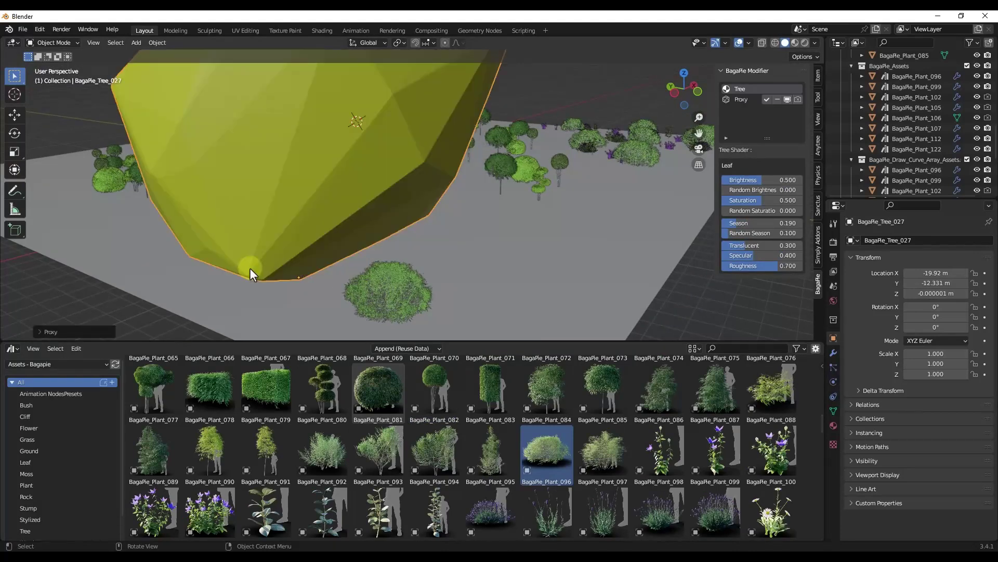
Step: Turn the bush in front of the tree into a proxy as well
click(386, 287)
key(j)
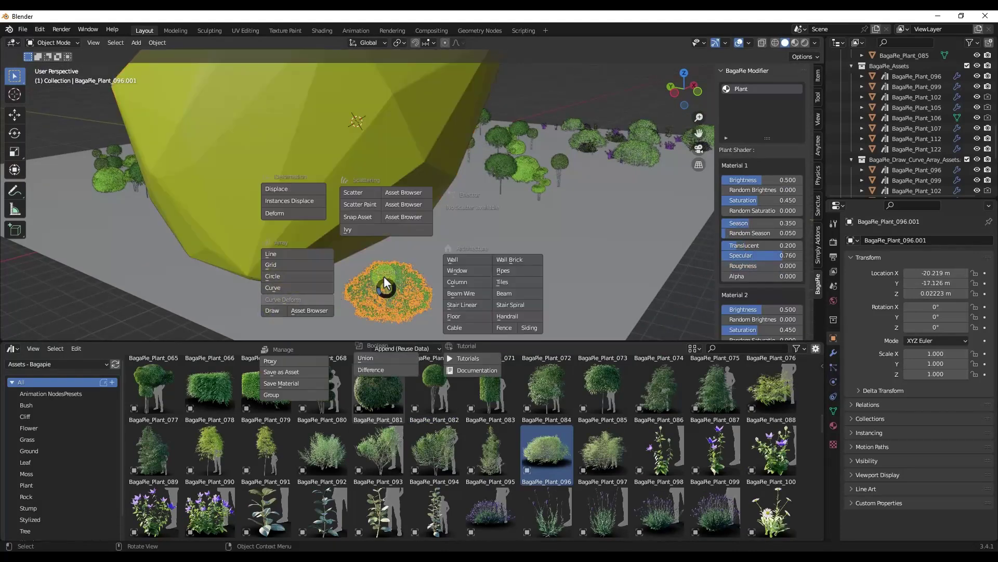
key(Escape)
scroll(420, 233, down, 3)
key(j)
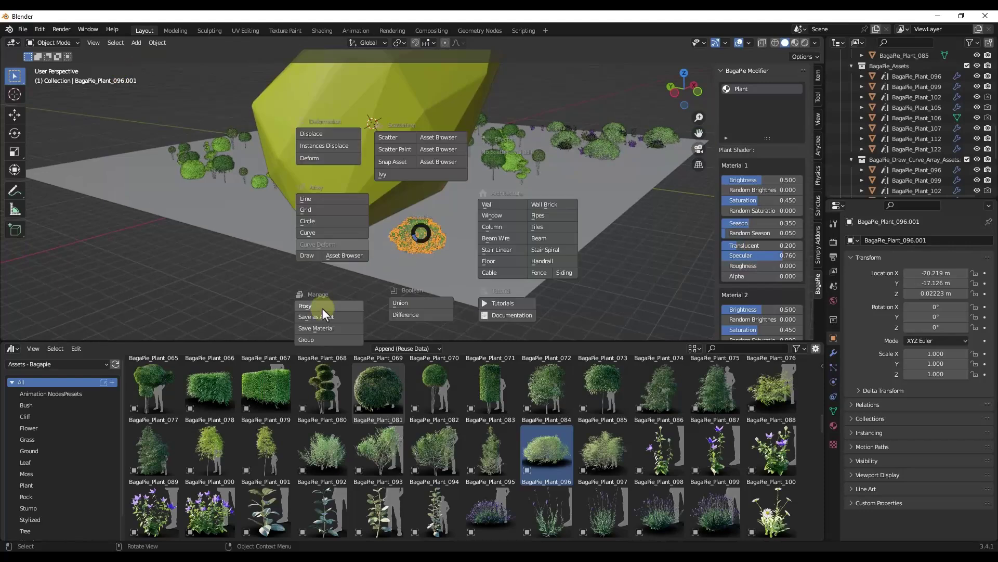
click(320, 307)
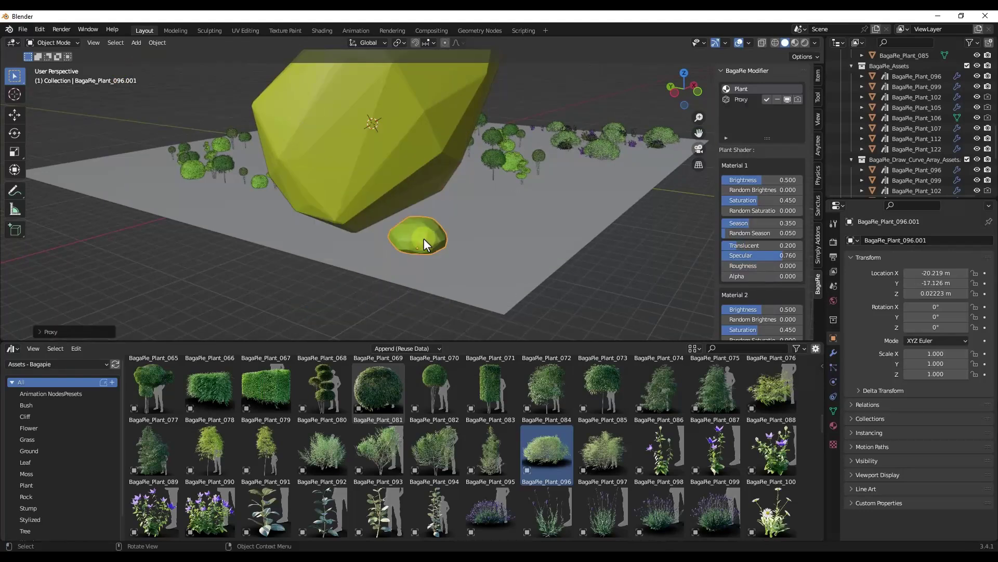
Step: Disable the proxies on both the tree and bush, restoring their full foliage
shift+click(382, 178)
key(j)
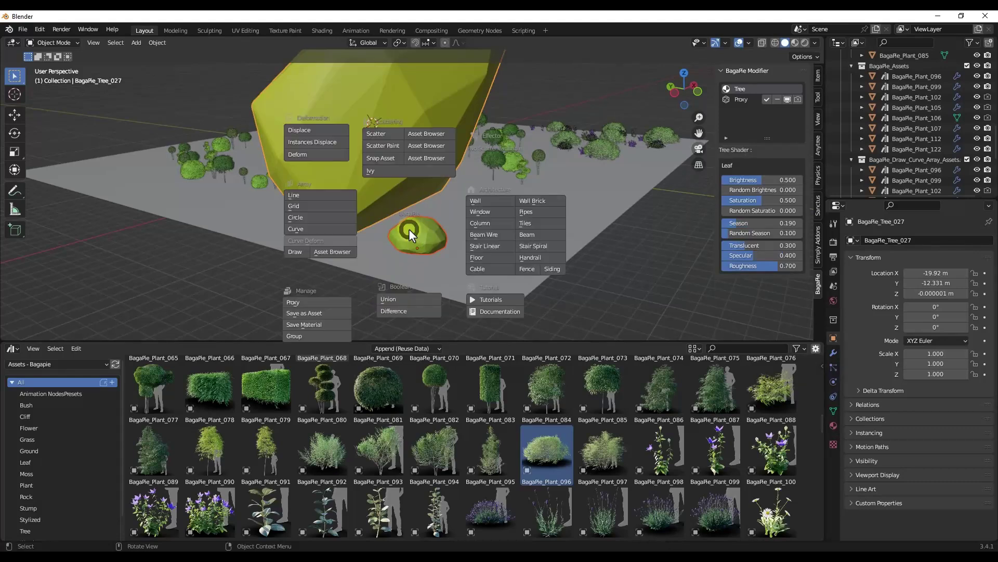
click(308, 301)
click(260, 334)
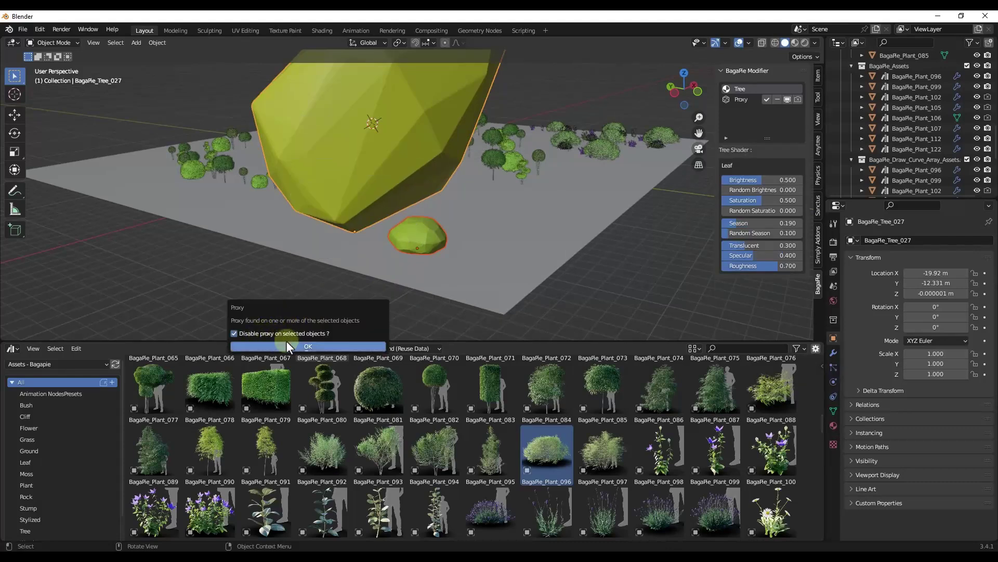
click(309, 347)
shift+middle_drag(416, 140, 399, 207)
mouse_move(383, 154)
middle_down()
mouse_move(378, 170)
mouse_move(358, 166)
mouse_move(381, 168)
middle_up()
scroll(374, 185, up, 3)
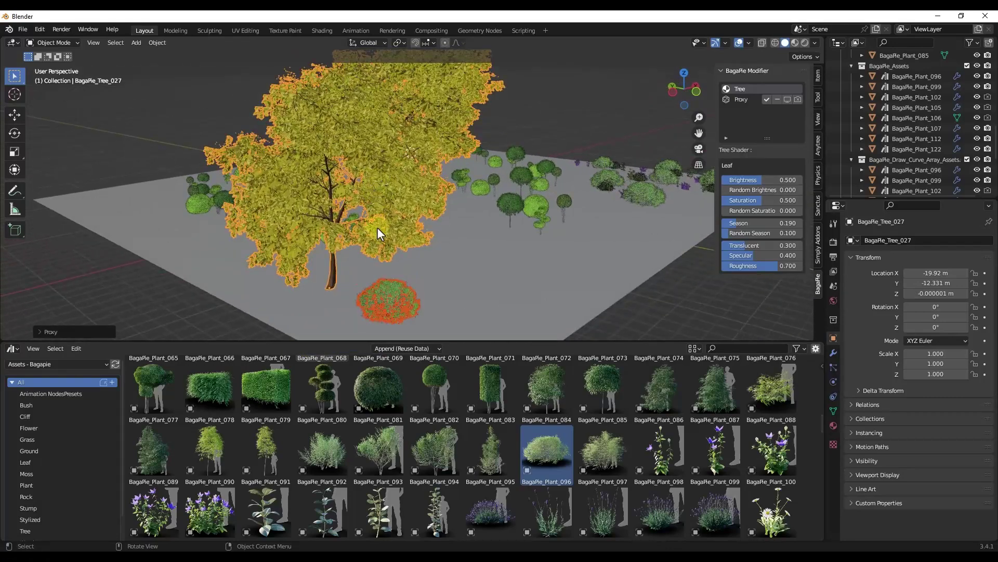
middle_drag(379, 234, 390, 210)
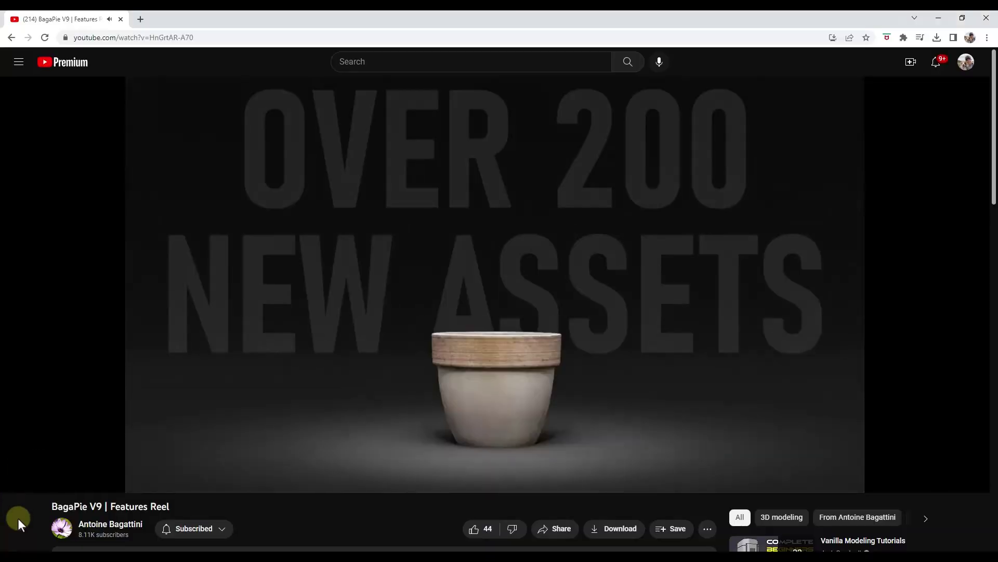